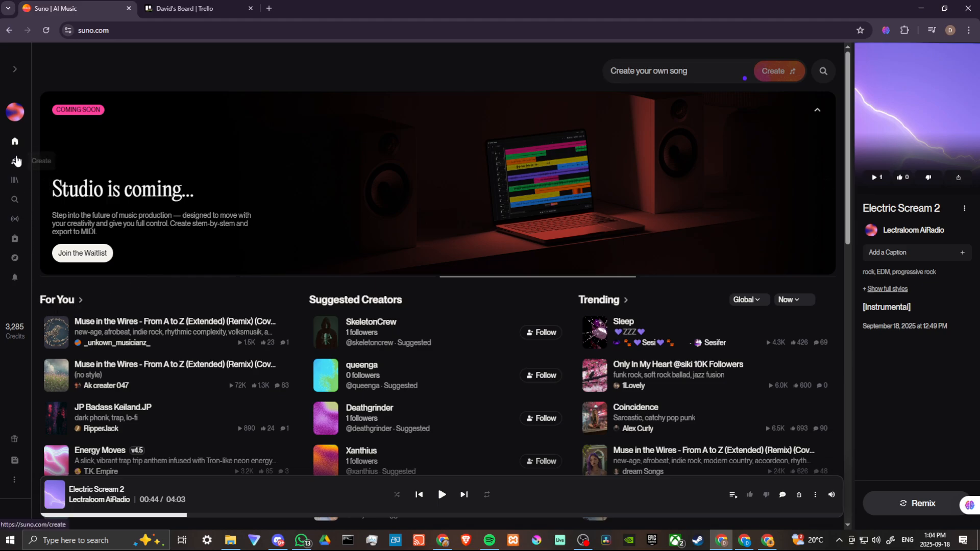
# Open the song creation page and view the available model versions.
pyautogui.click(16, 162)
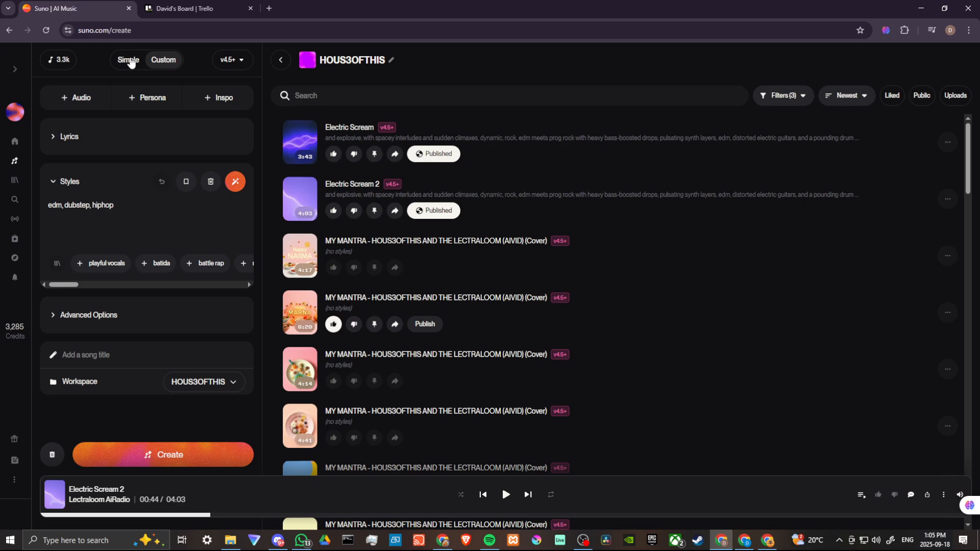
pyautogui.click(241, 60)
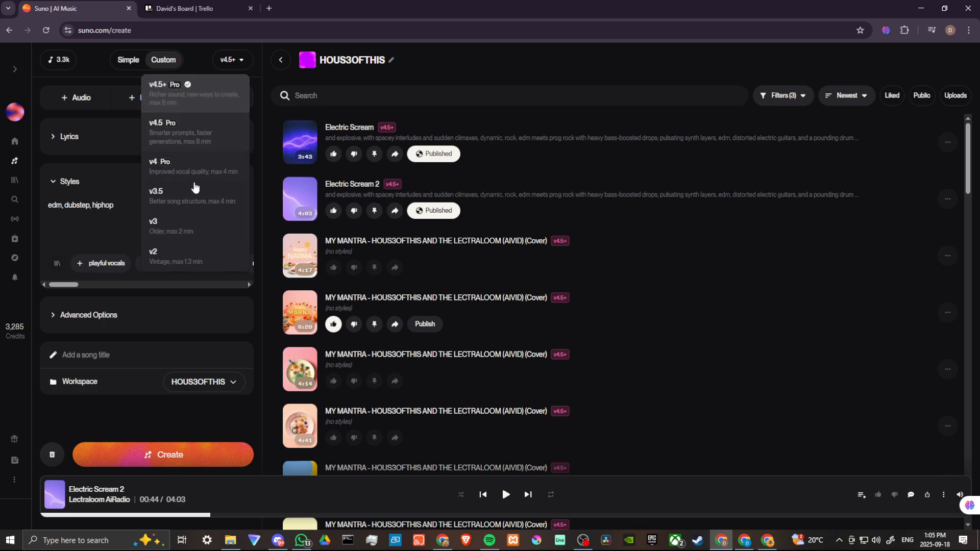
pyautogui.click(240, 62)
pyautogui.click(240, 62)
pyautogui.click(197, 61)
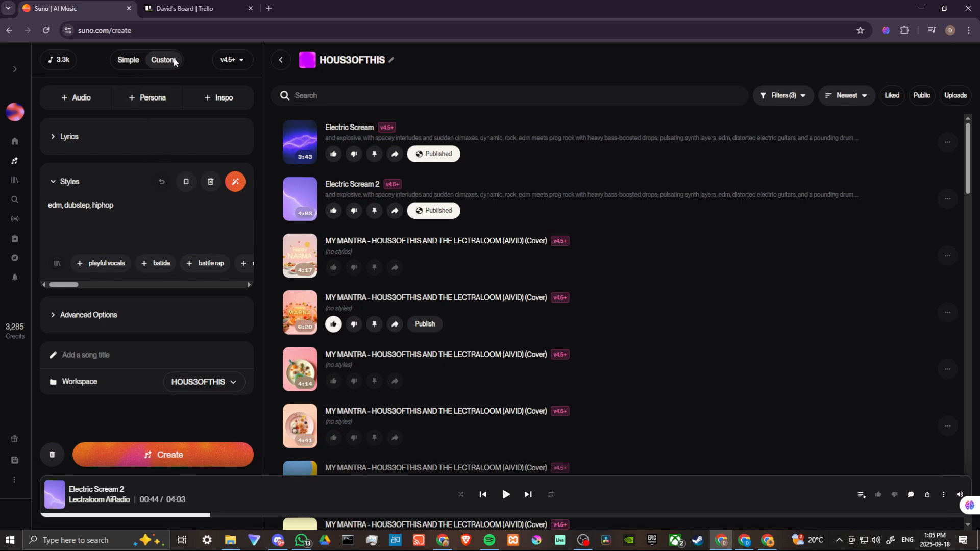
# Switch song creation to Simple mode and turn off the Instrumental option.
pyautogui.click(131, 61)
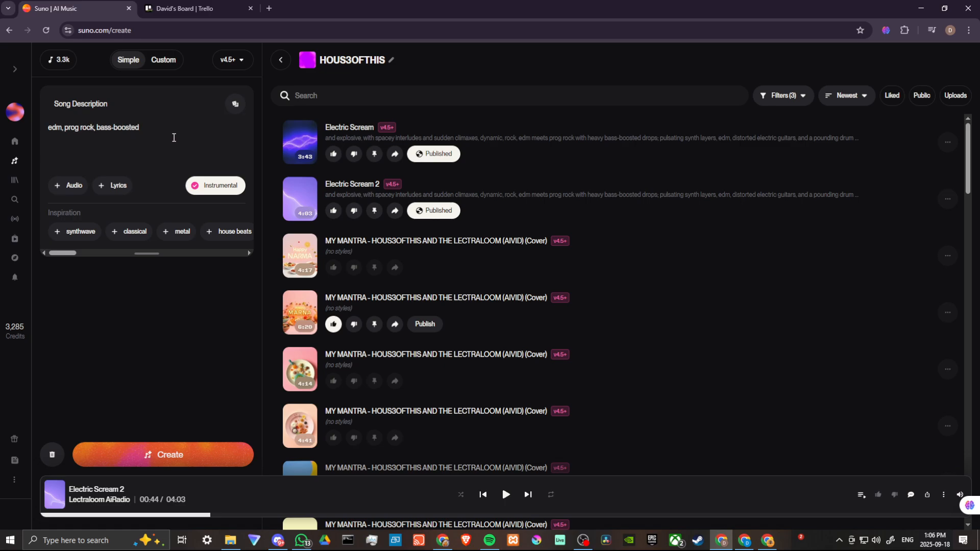
pyautogui.click(220, 192)
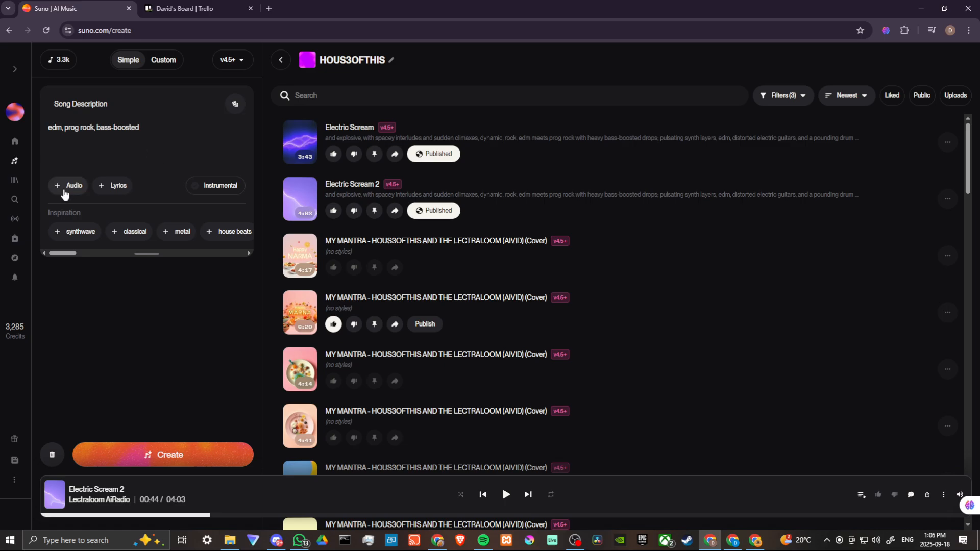
pyautogui.click(113, 187)
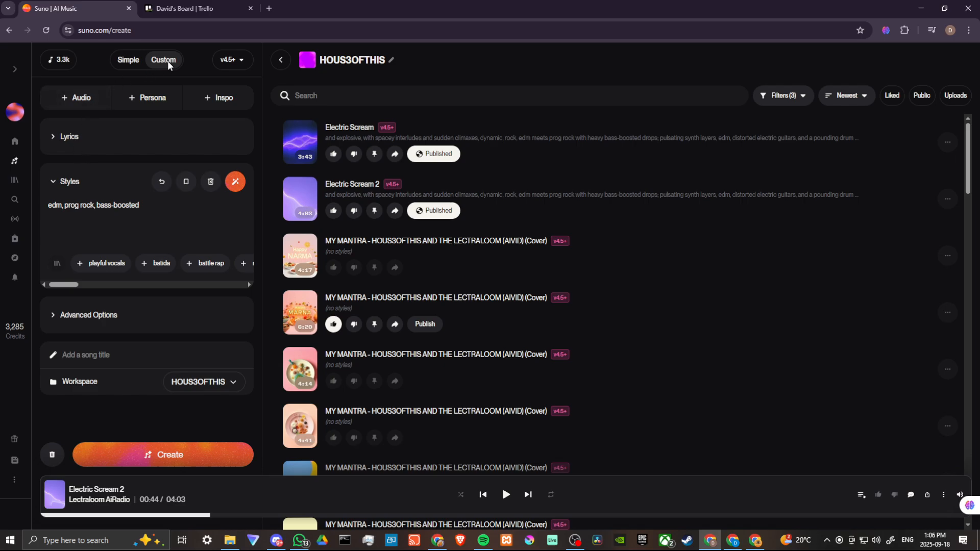
pyautogui.click(129, 62)
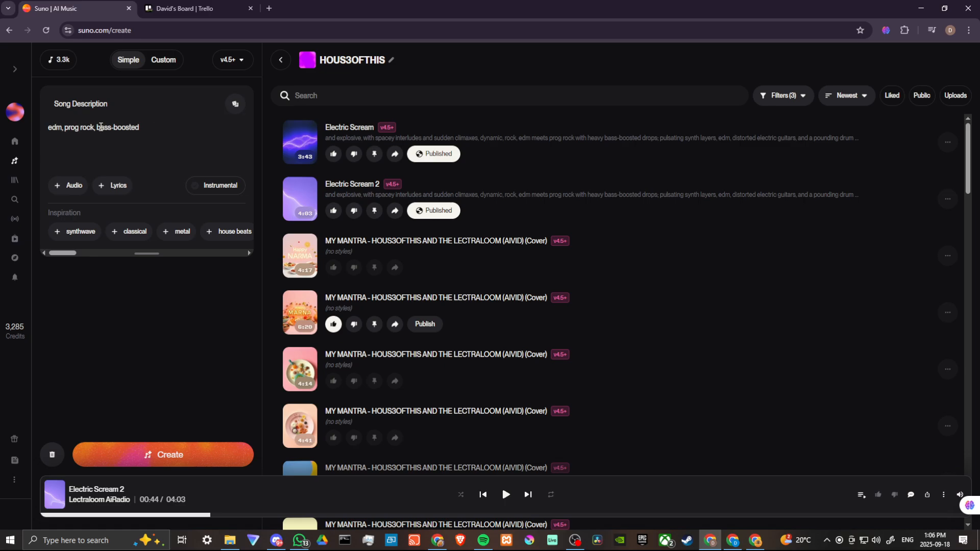
pyautogui.click(212, 191)
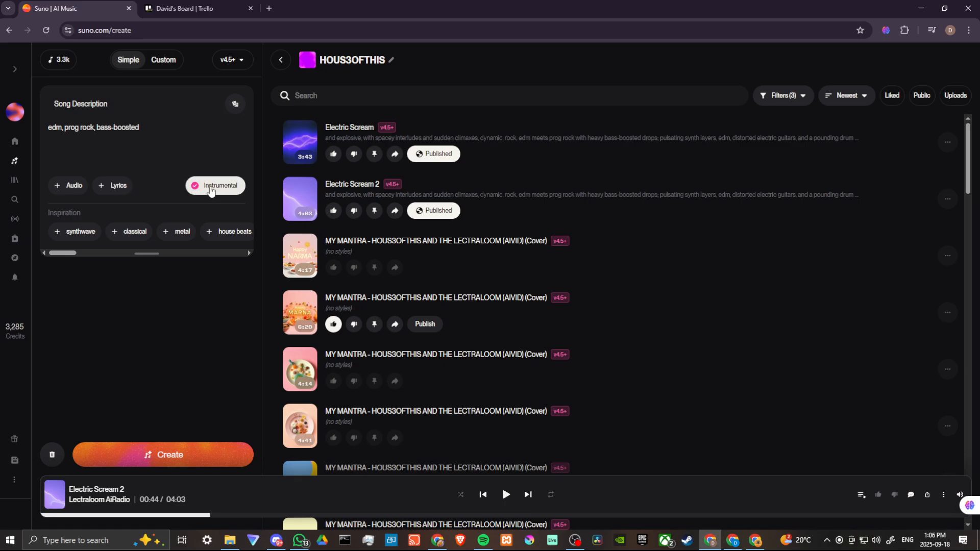
pyautogui.click(212, 191)
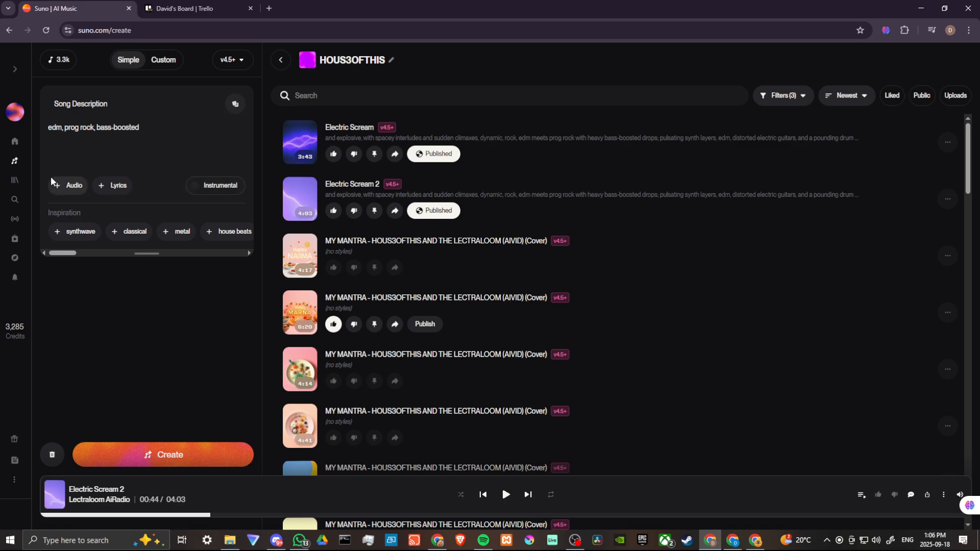
# Open the audio recorder for the song, record a take of about 3 seconds and discard it to start over.
pyautogui.click(74, 193)
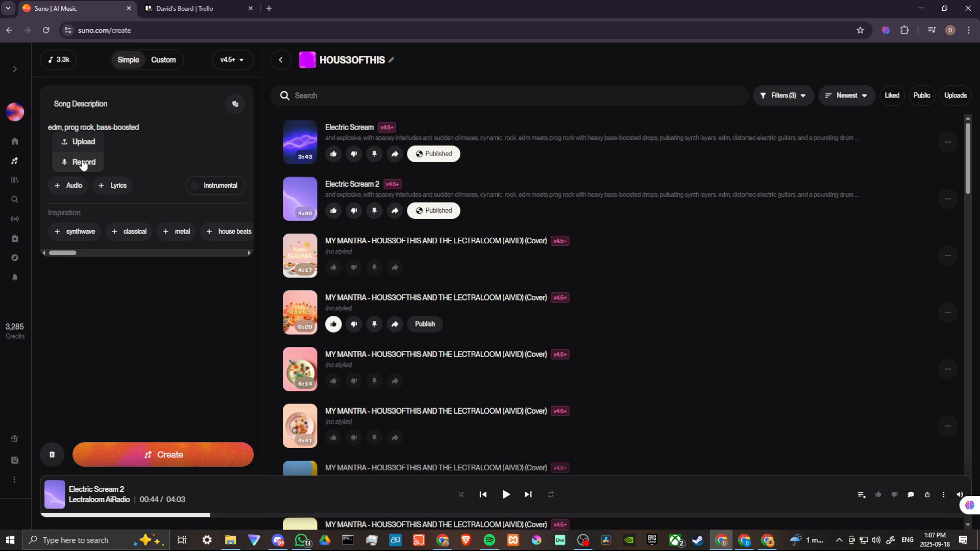
pyautogui.click(83, 163)
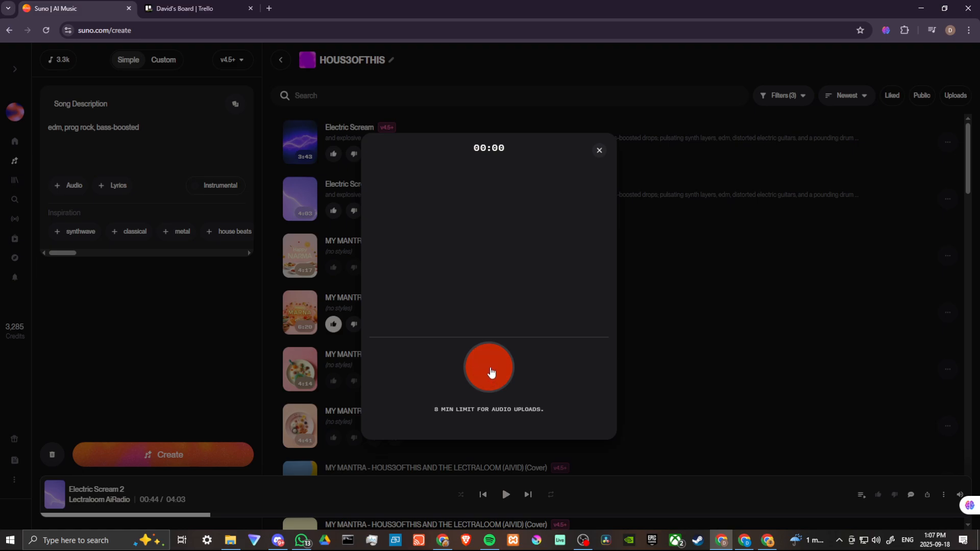
pyautogui.click(491, 372)
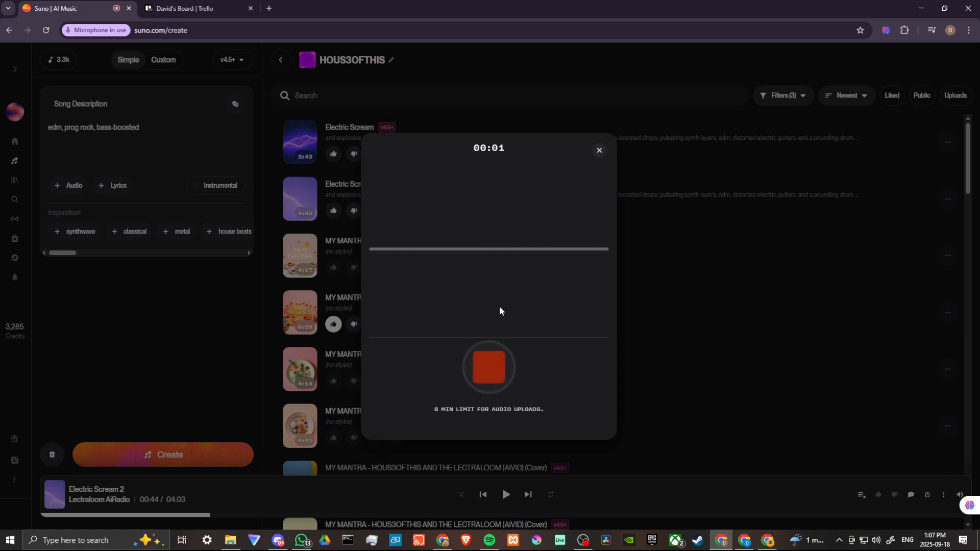
pyautogui.click(489, 364)
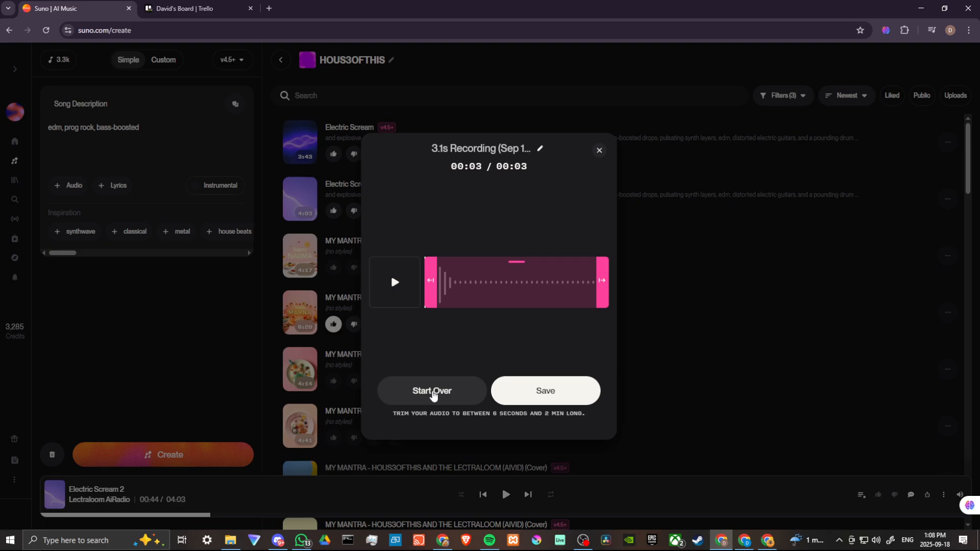
pyautogui.click(435, 394)
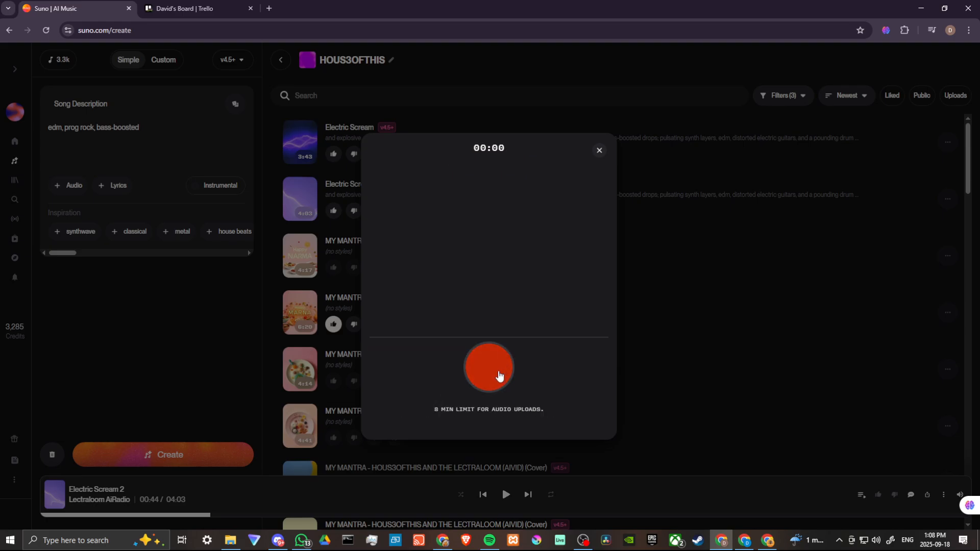
# Record a new audio take of about 14 seconds and save it.
pyautogui.click(499, 375)
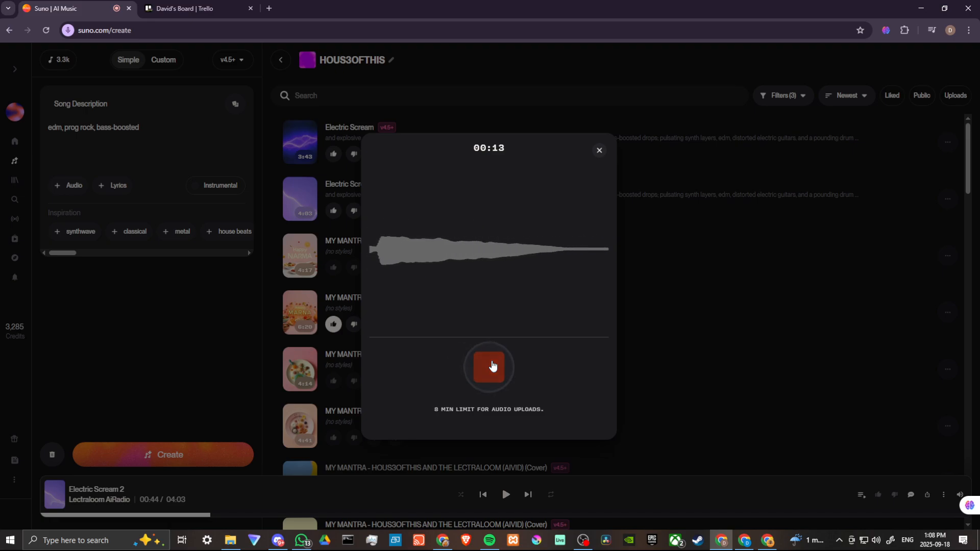
pyautogui.click(492, 367)
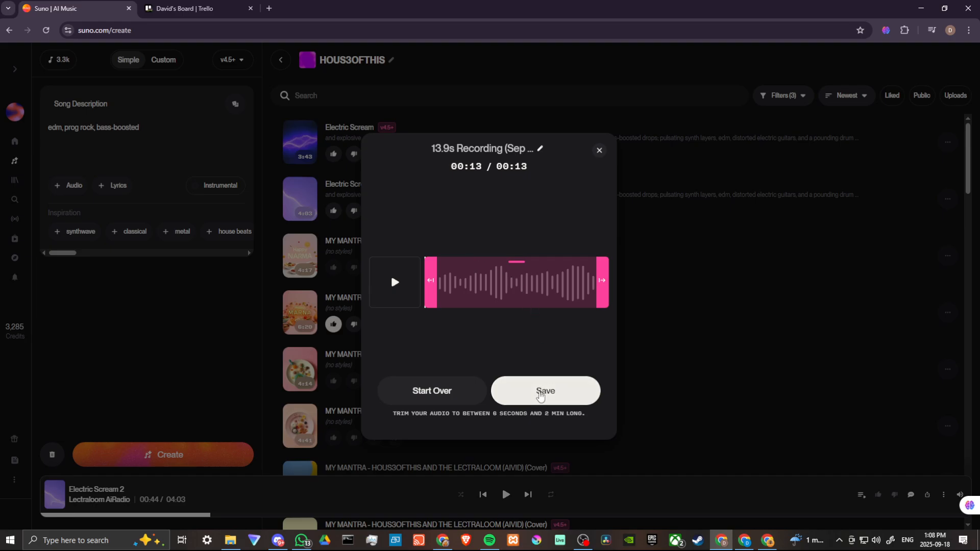
pyautogui.click(539, 394)
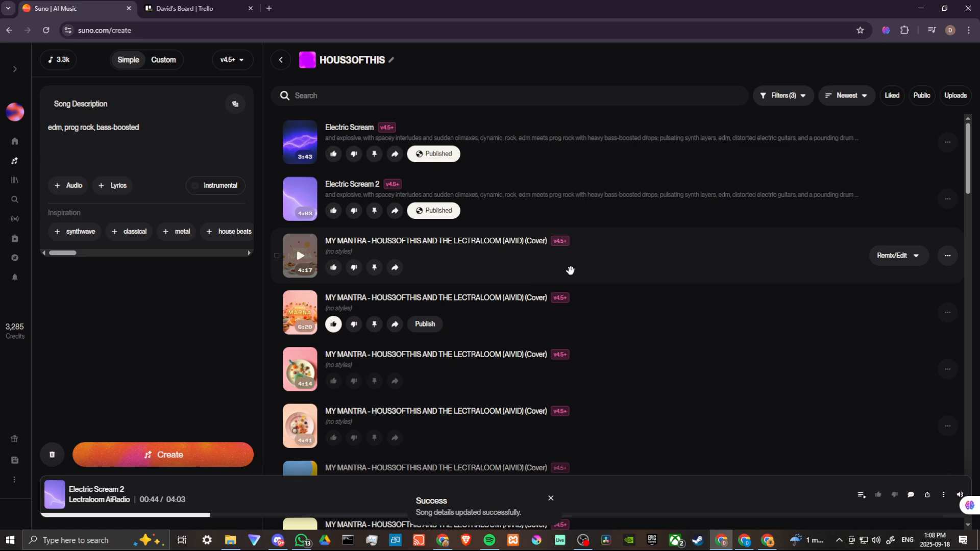
# Look for the saved recording in the song list and in My Workspace, and reopen the HOUS3OFTHIS workspace.
pyautogui.scroll(-2, 571, 270)
pyautogui.scroll(2, 570, 271)
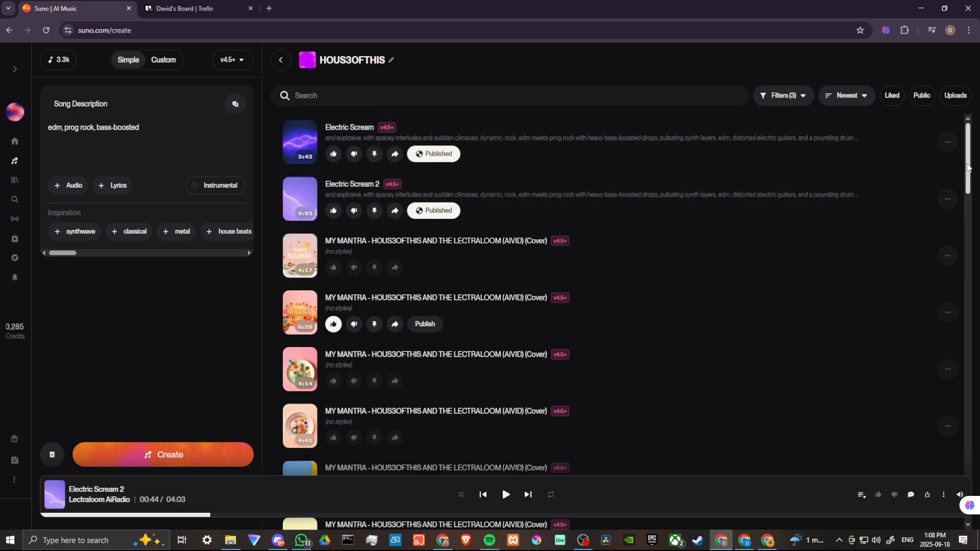
pyautogui.click(803, 96)
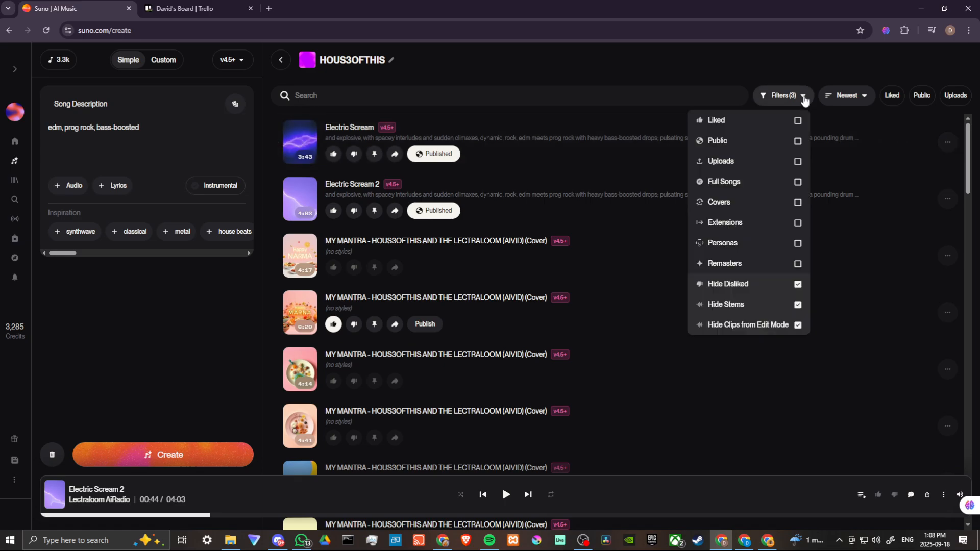
pyautogui.click(804, 100)
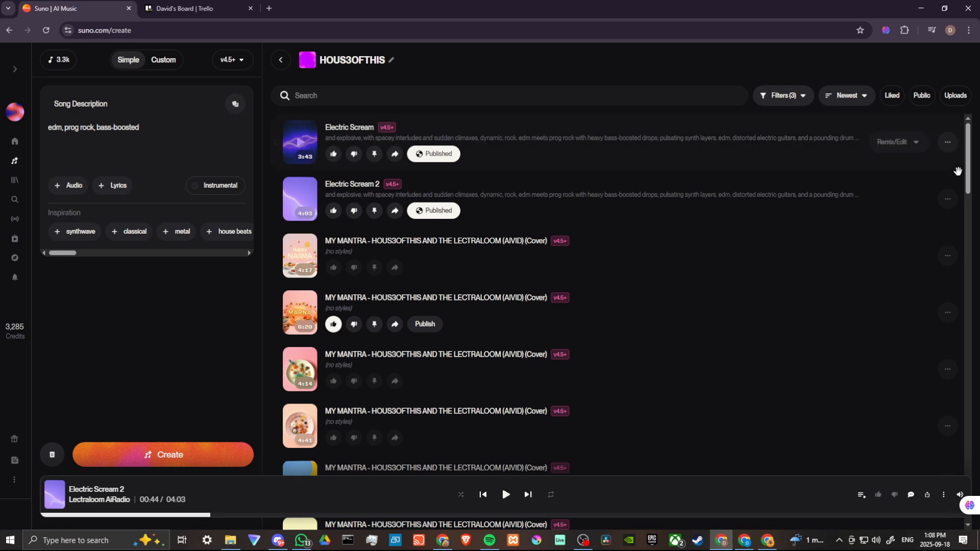
pyautogui.moveTo(969, 164); pyautogui.dragTo(949, 229)
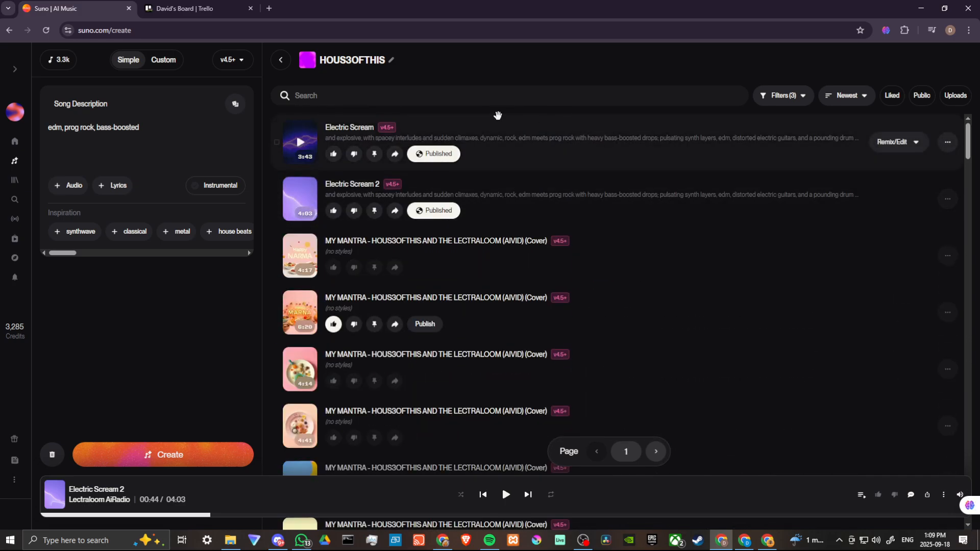
pyautogui.click(281, 60)
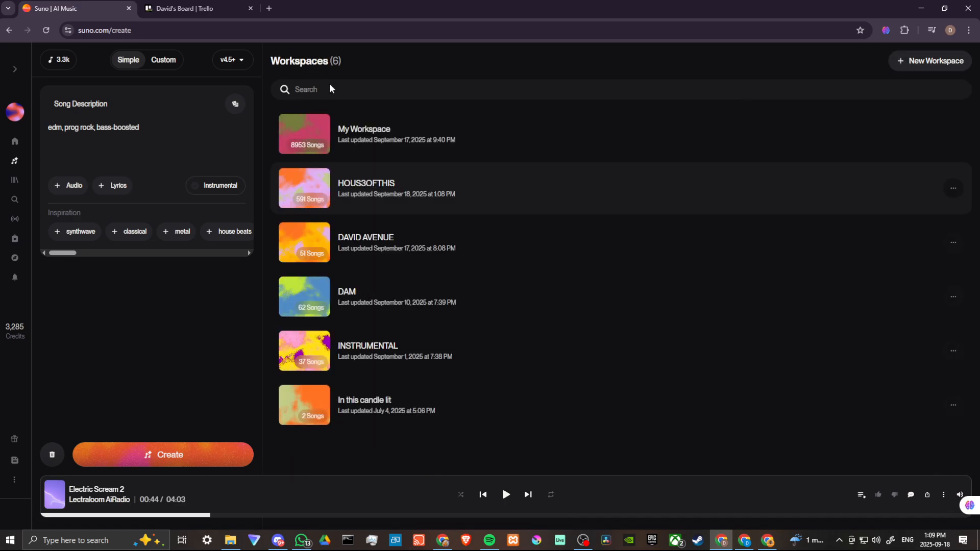
pyautogui.click(427, 136)
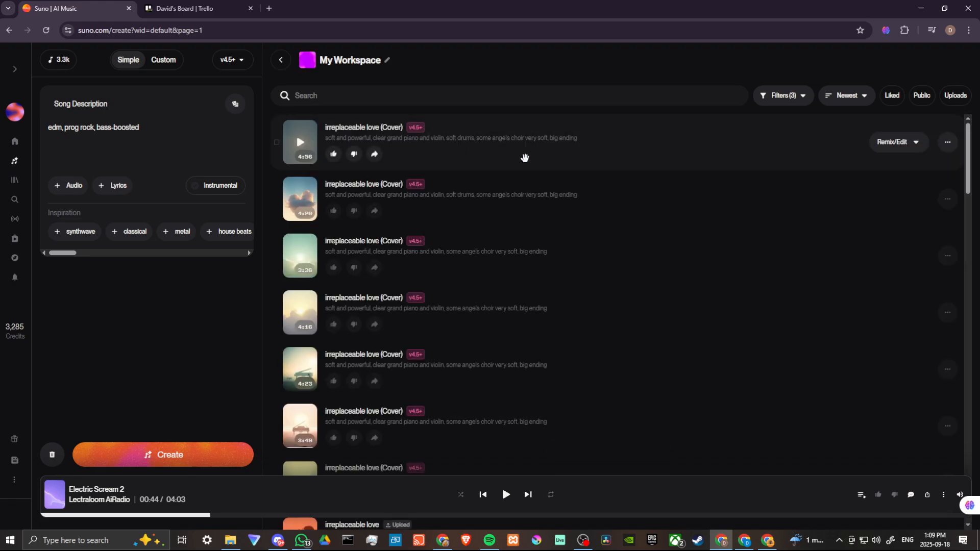
pyautogui.click(281, 61)
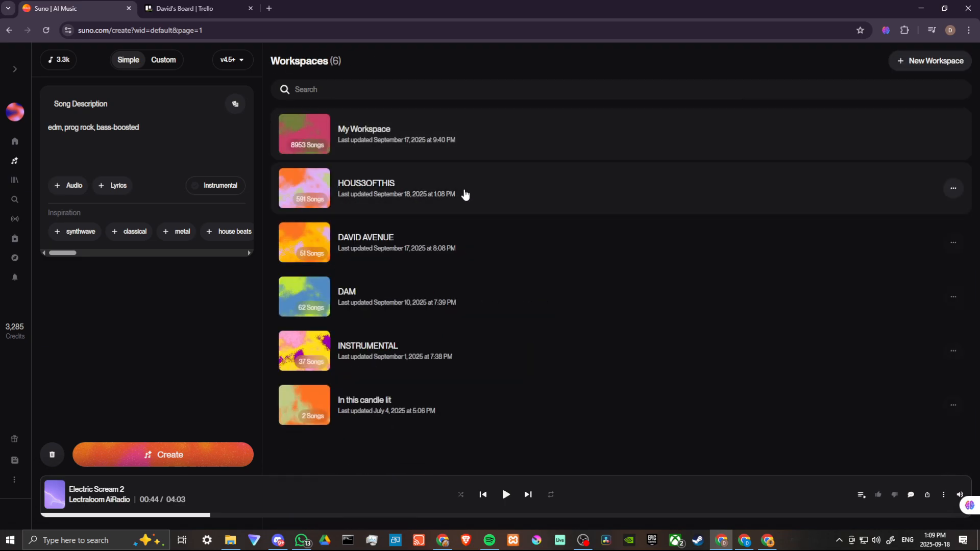
pyautogui.click(464, 189)
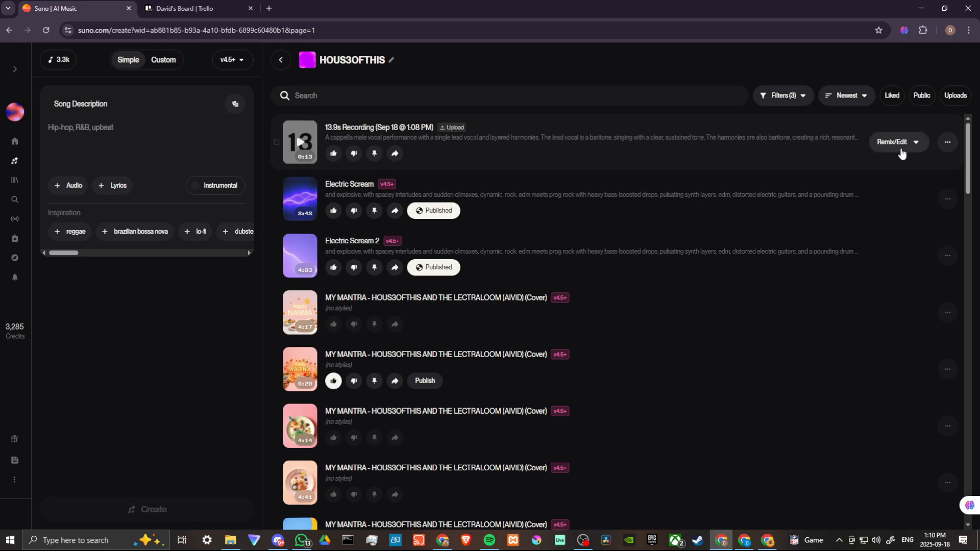
# Review the actions available for the 13.9s recording and start a Cover of it.
pyautogui.click(948, 144)
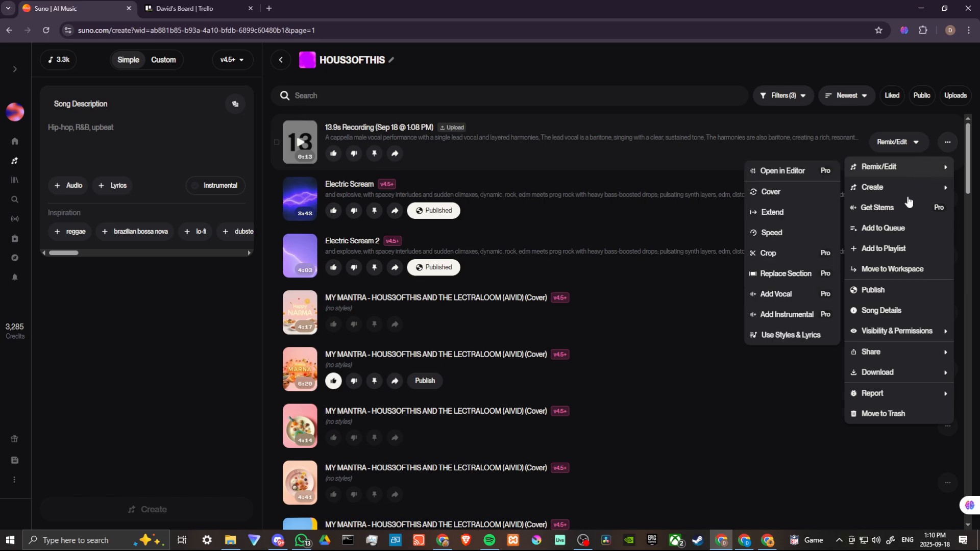
pyautogui.moveTo(898, 397)
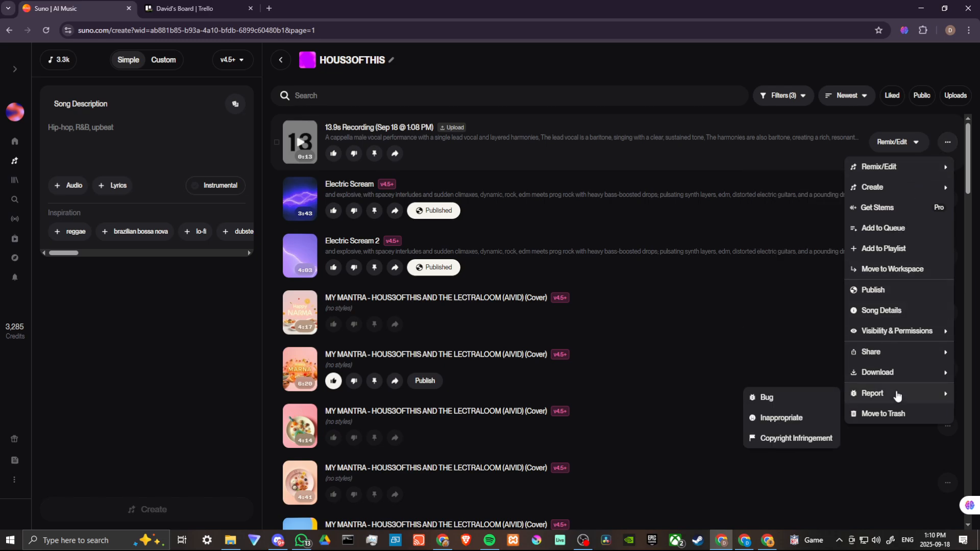
pyautogui.click(919, 143)
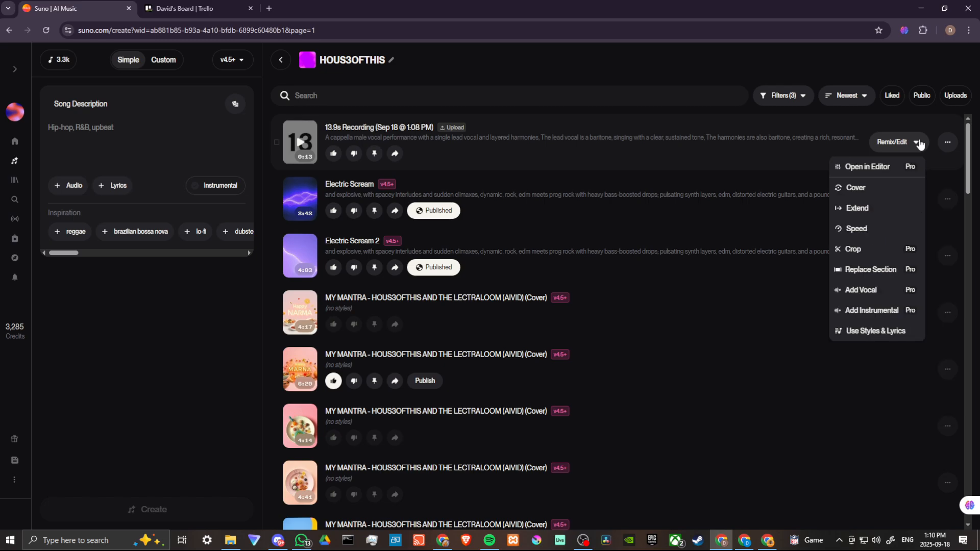
pyautogui.click(947, 142)
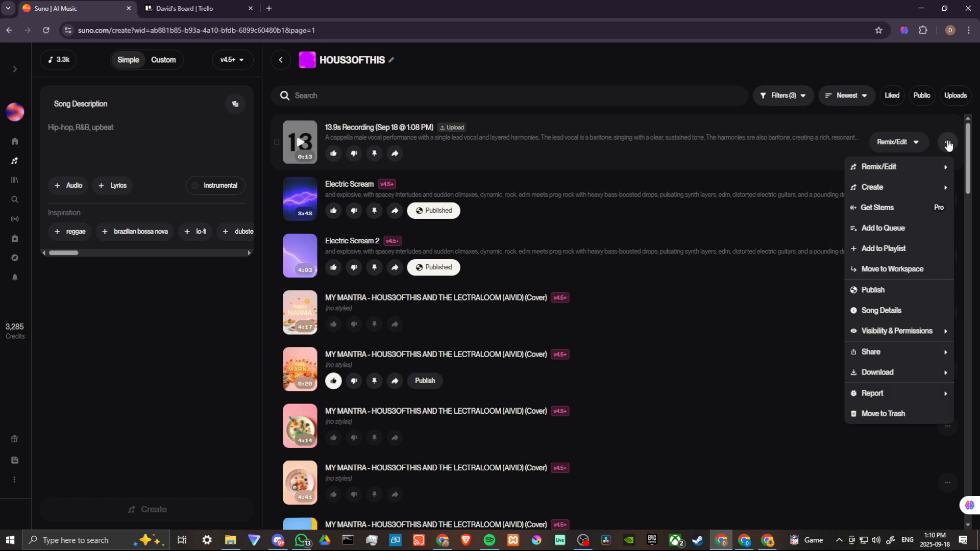
pyautogui.moveTo(891, 170)
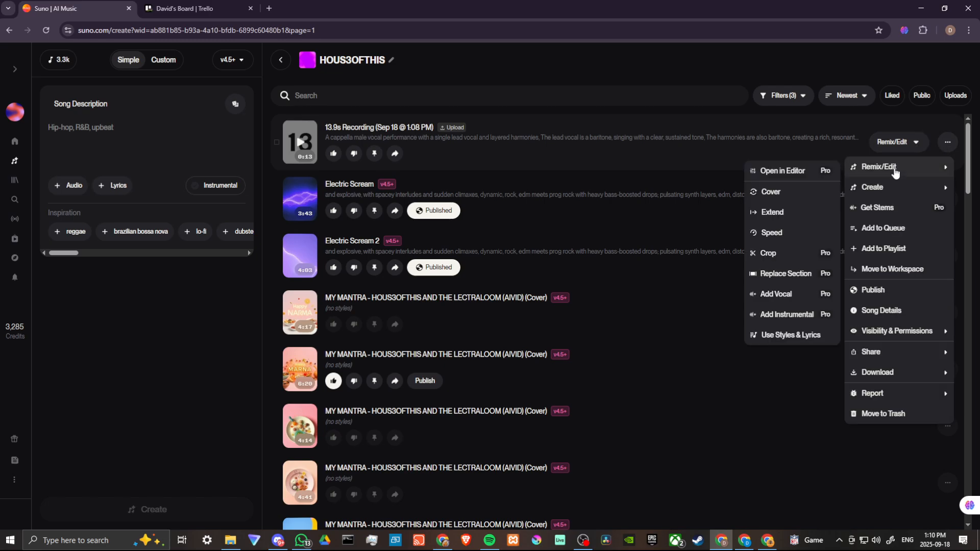
pyautogui.click(917, 143)
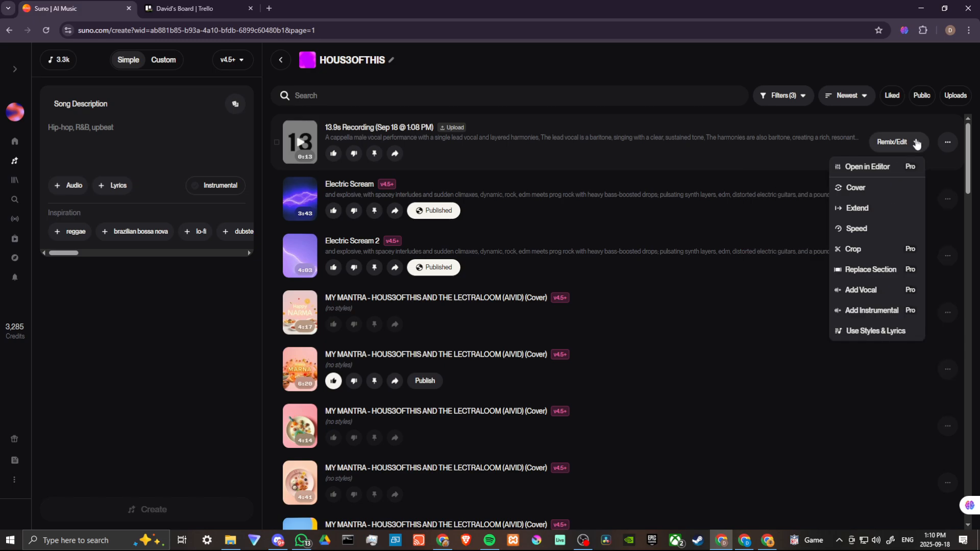
pyautogui.click(865, 189)
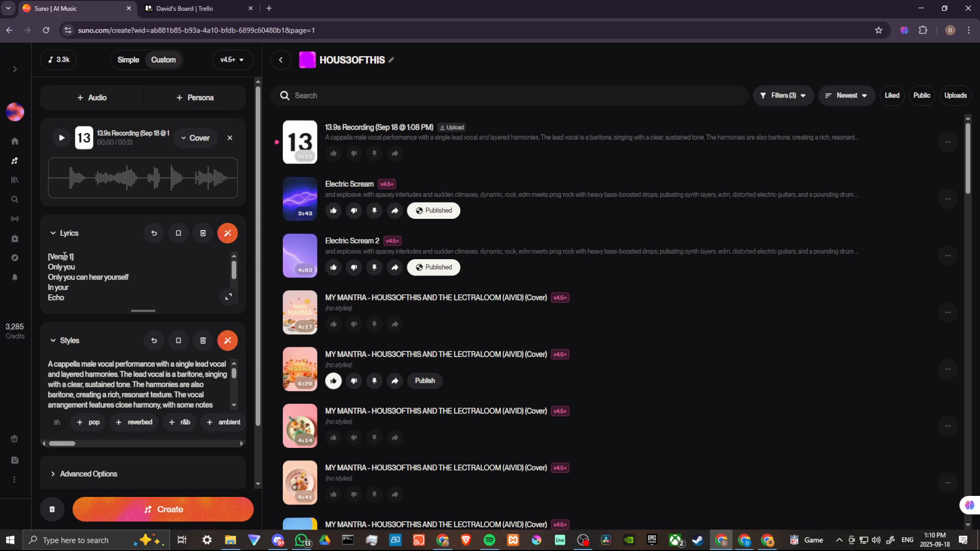
# Read through the cover's lyrics from the first verse to the last line.
pyautogui.scroll(-2, 91, 264)
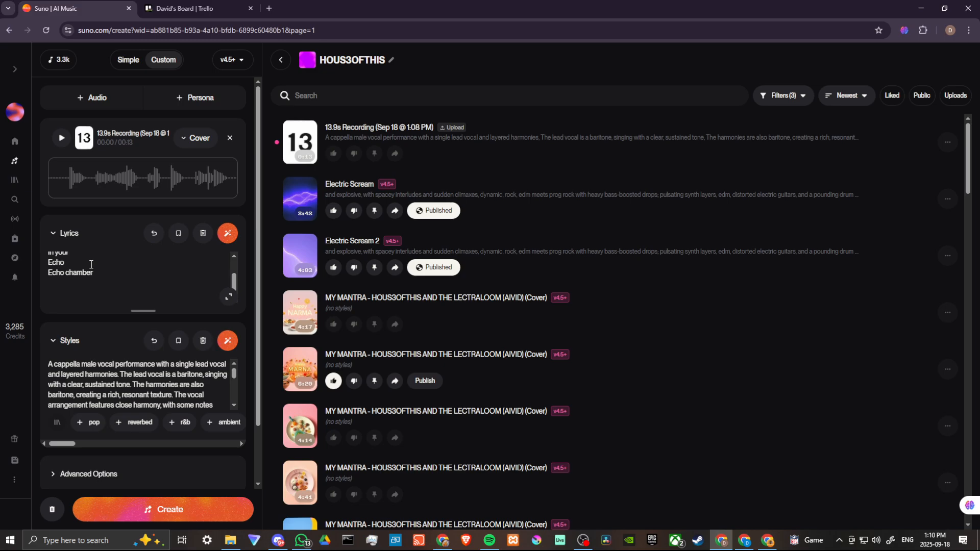
pyautogui.scroll(2, 91, 264)
pyautogui.scroll(-2, 90, 264)
pyautogui.scroll(2, 89, 264)
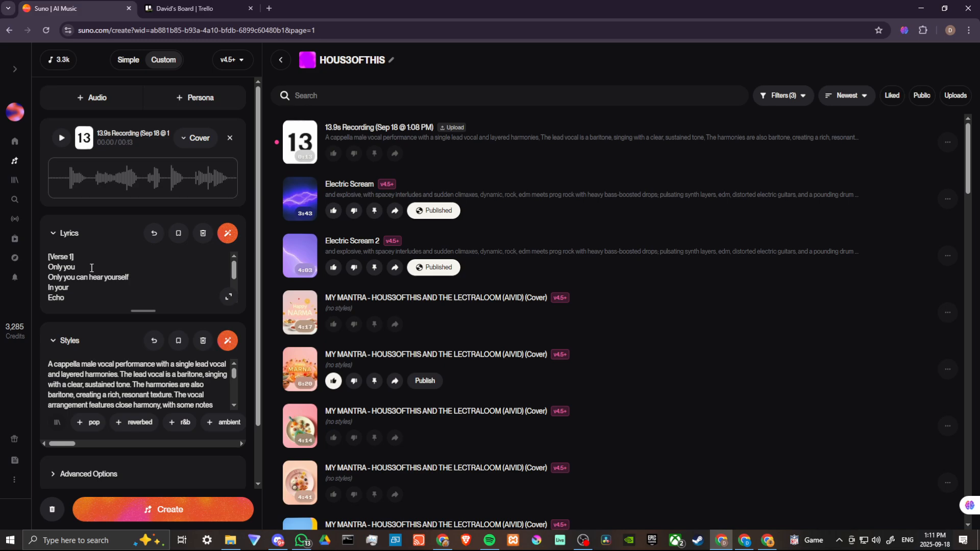
pyautogui.scroll(-2, 92, 267)
pyautogui.scroll(2, 91, 267)
pyautogui.scroll(-2, 96, 267)
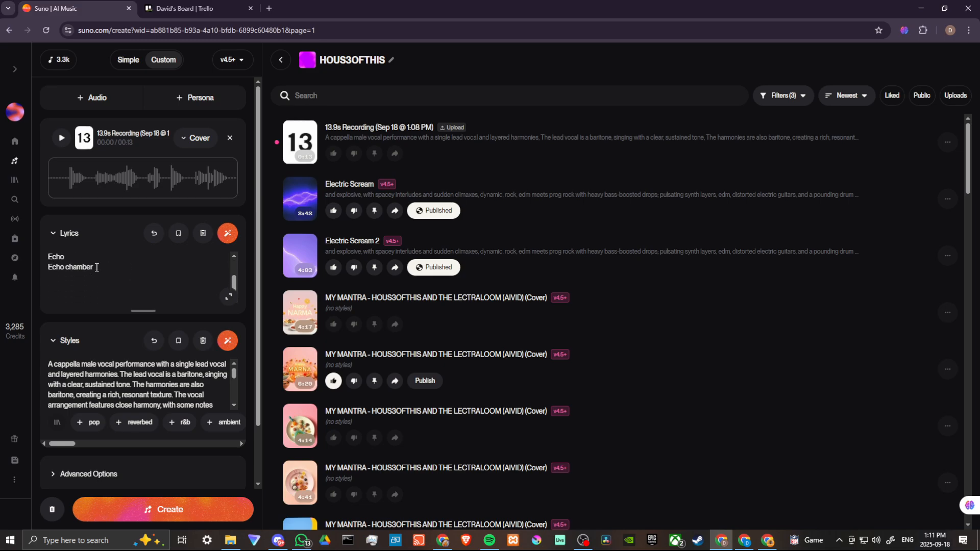
# Read through the cover's style description from beginning to end, including vocals, tempo, production and key.
pyautogui.scroll(-2, 113, 334)
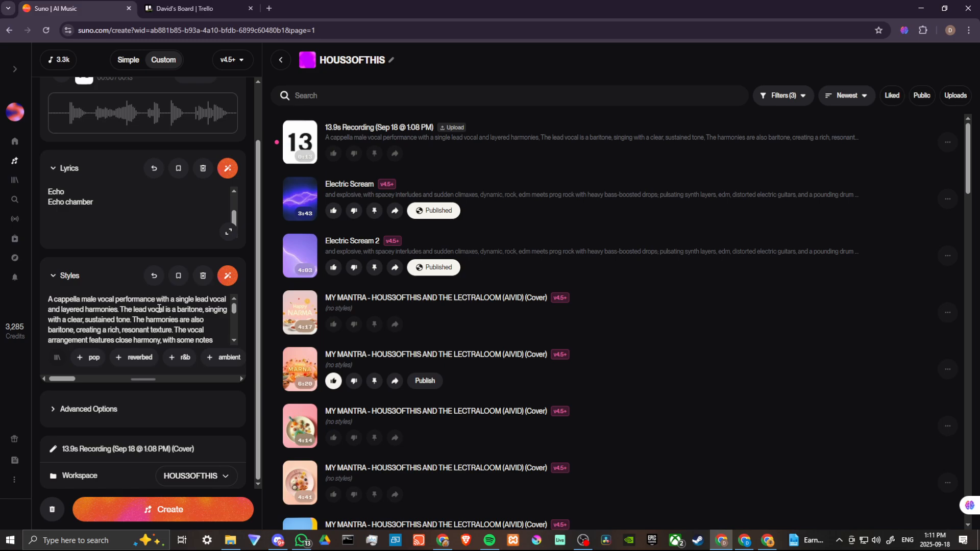
pyautogui.scroll(-3, 163, 310)
pyautogui.scroll(3, 163, 309)
pyautogui.scroll(-3, 163, 309)
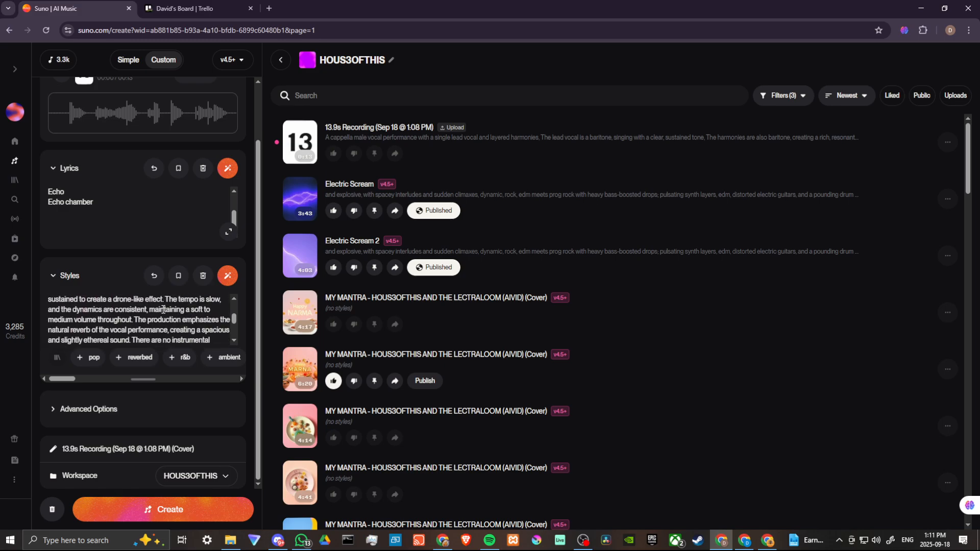
pyautogui.scroll(-3, 163, 312)
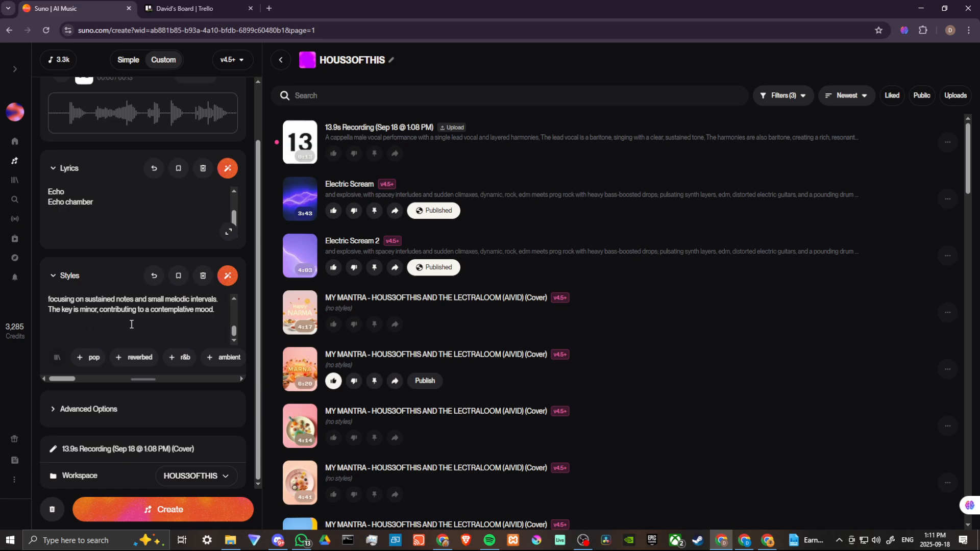
pyautogui.scroll(3, 131, 325)
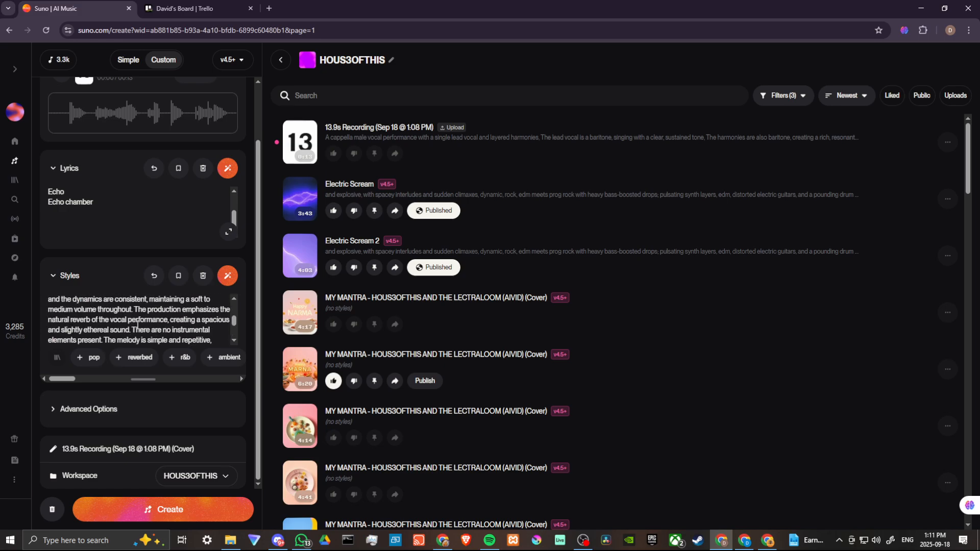
pyautogui.scroll(3, 137, 324)
pyautogui.scroll(-3, 138, 325)
pyautogui.scroll(2, 139, 325)
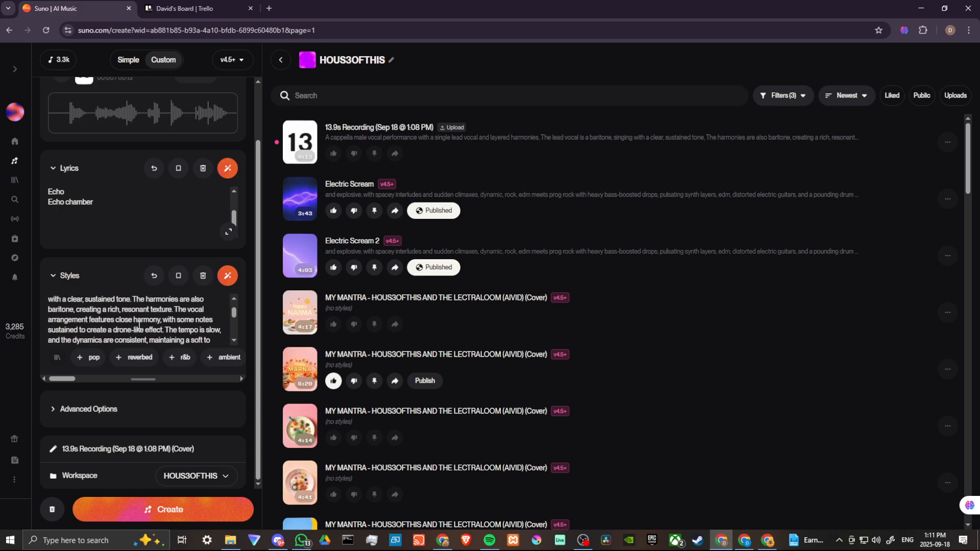
pyautogui.scroll(2, 139, 324)
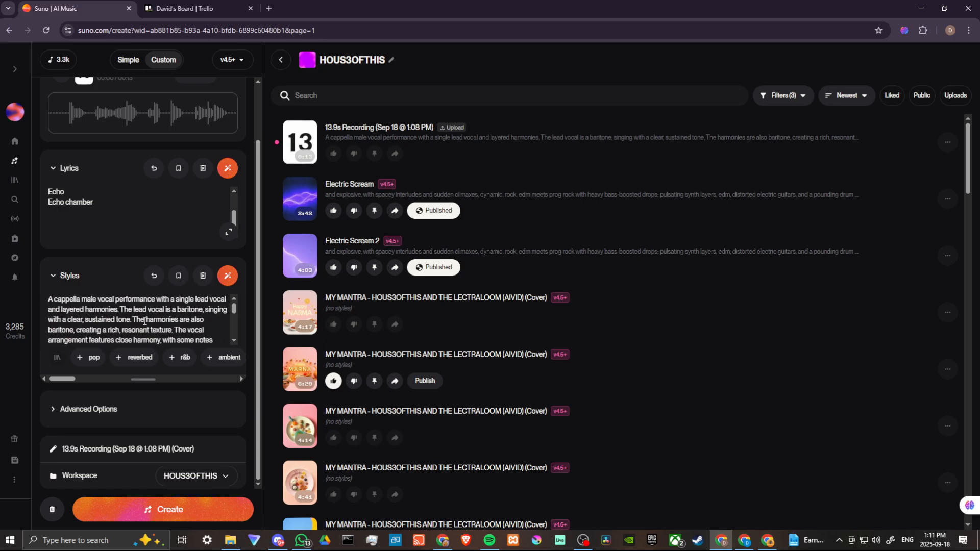
pyautogui.scroll(-5, 128, 321)
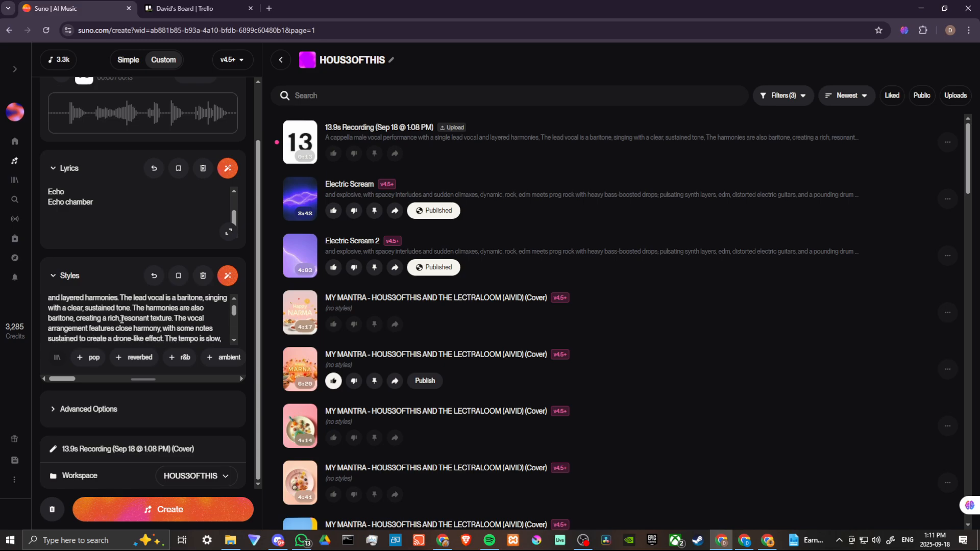
pyautogui.scroll(5, 110, 323)
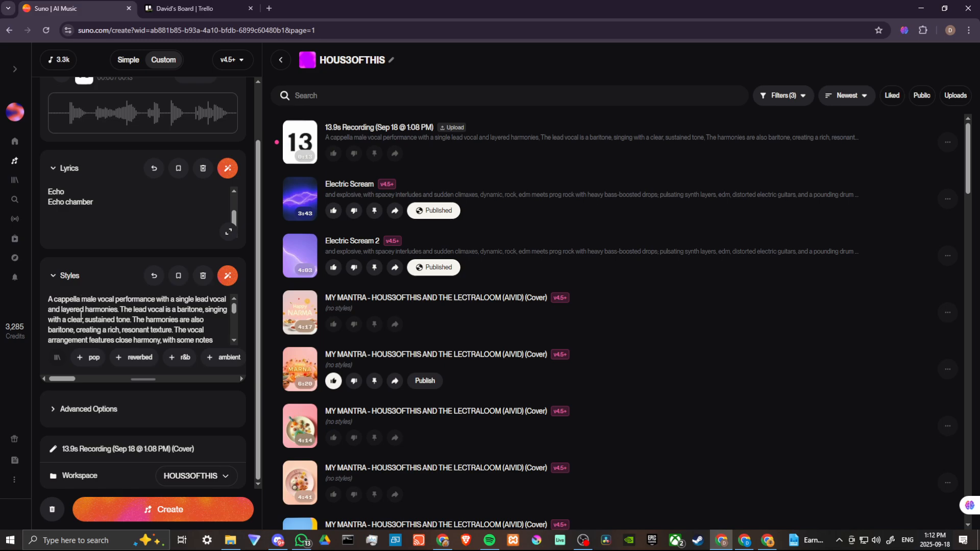
pyautogui.scroll(1, 87, 315)
pyautogui.scroll(-3, 86, 315)
pyautogui.scroll(-2, 112, 331)
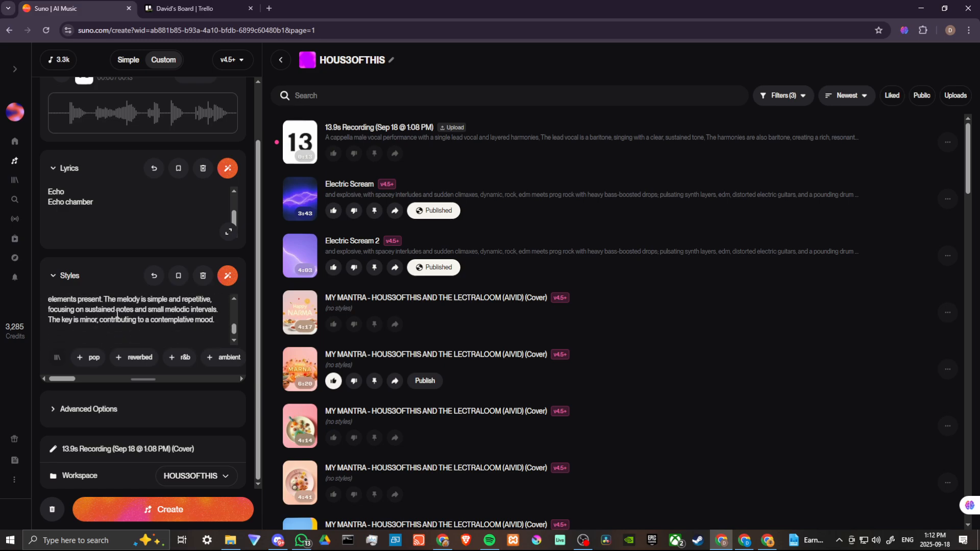
pyautogui.scroll(3, 116, 315)
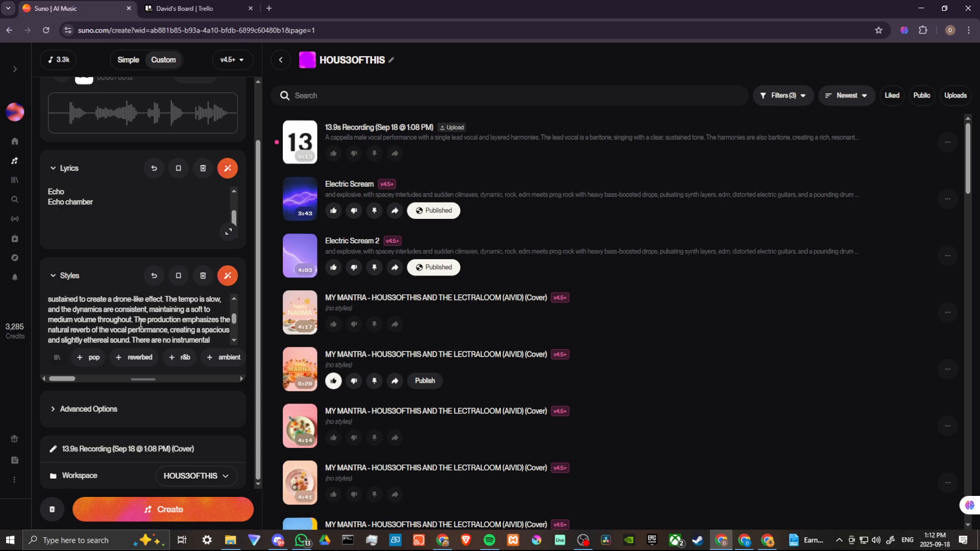
pyautogui.scroll(3, 140, 323)
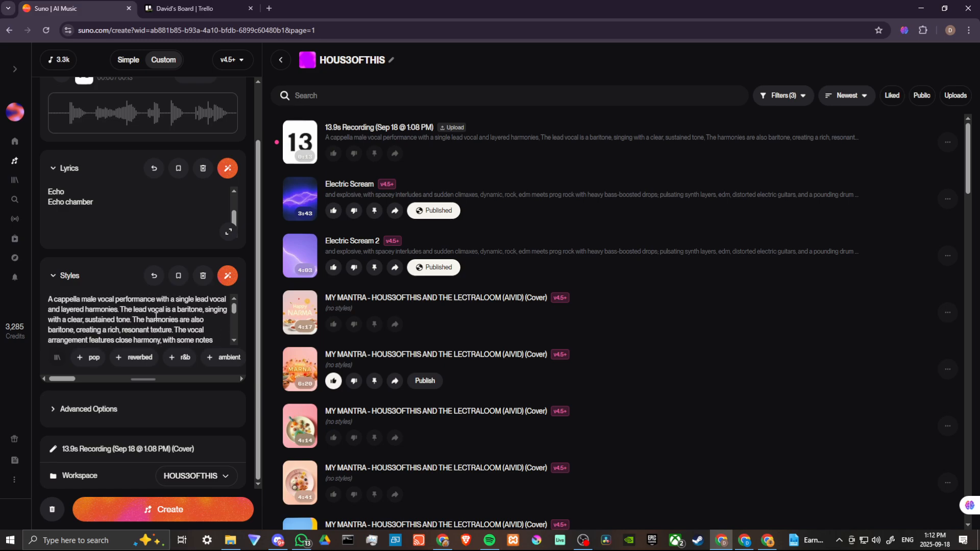
pyautogui.scroll(1, 94, 311)
pyautogui.scroll(-1, 109, 324)
# Replace the cover's entire style description with "EDM, ROCK, TRANCE".
pyautogui.tripleClick(133, 321)
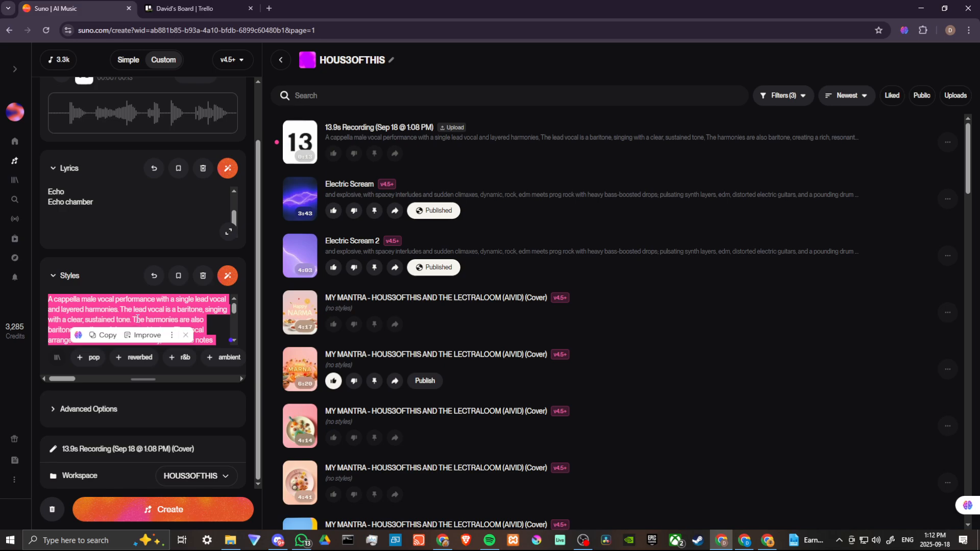
pyautogui.press('BackSpace')
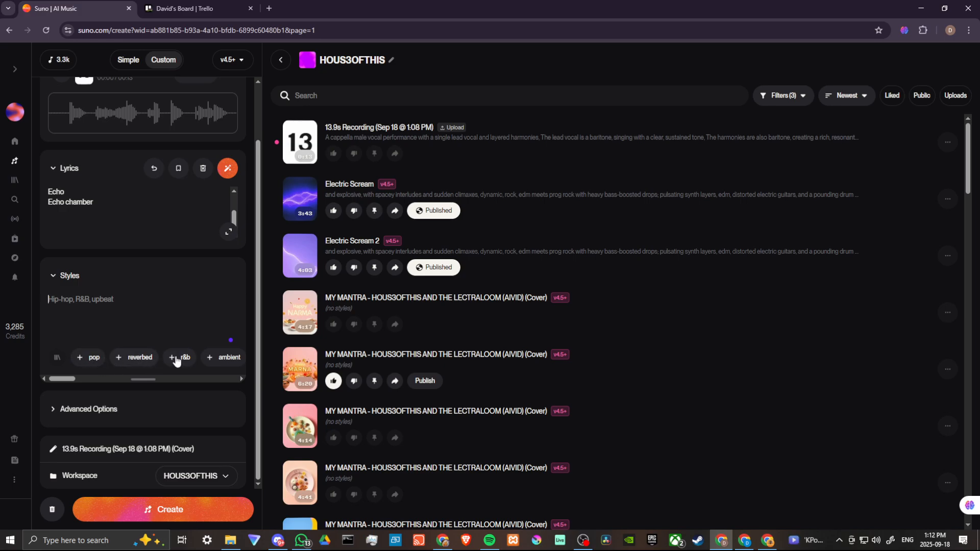
pyautogui.moveTo(60, 379); pyautogui.dragTo(36, 370)
pyautogui.click(70, 301)
pyautogui.write('ED')
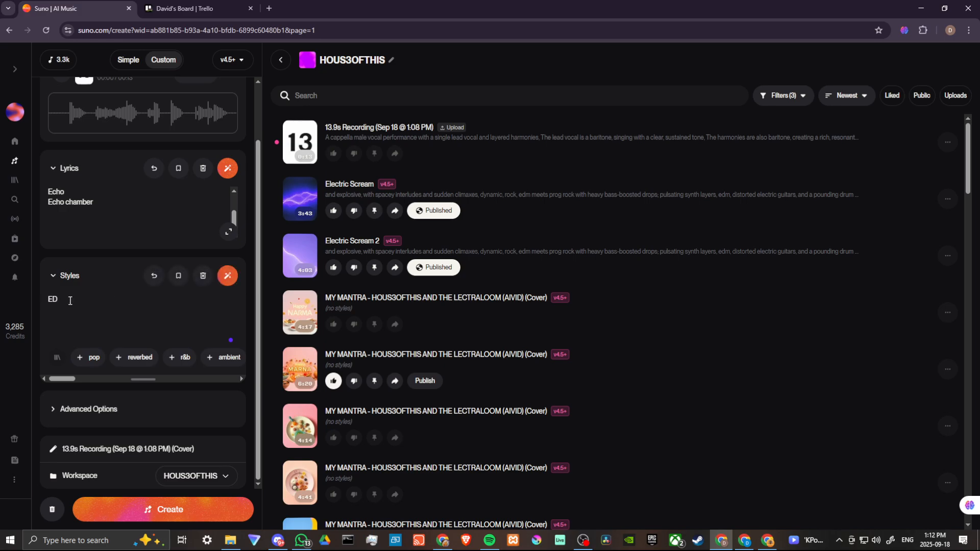
pyautogui.write('M, ROCK, TRANCE')
# Rename the cover as "ECHO CHAMBER 918".
pyautogui.tripleClick(205, 449)
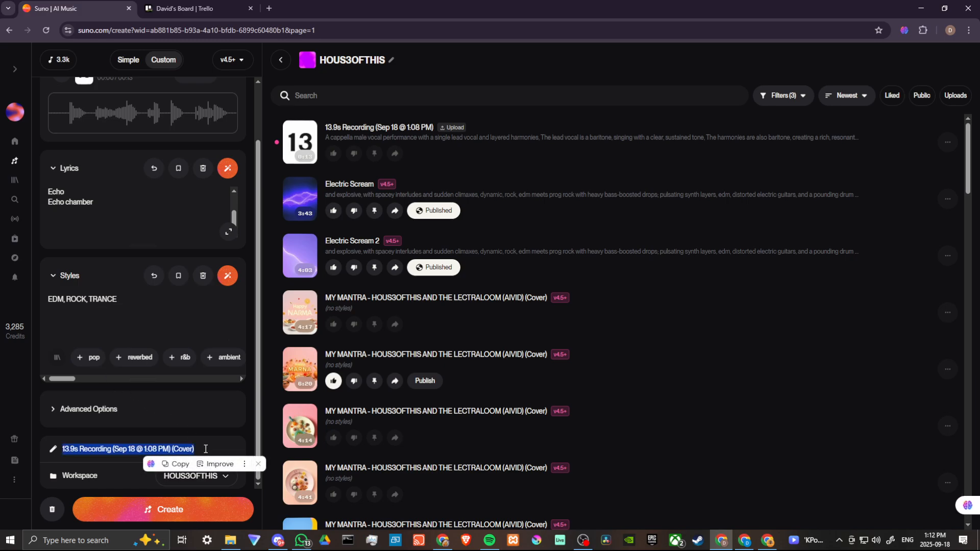
pyautogui.write('ECHO')
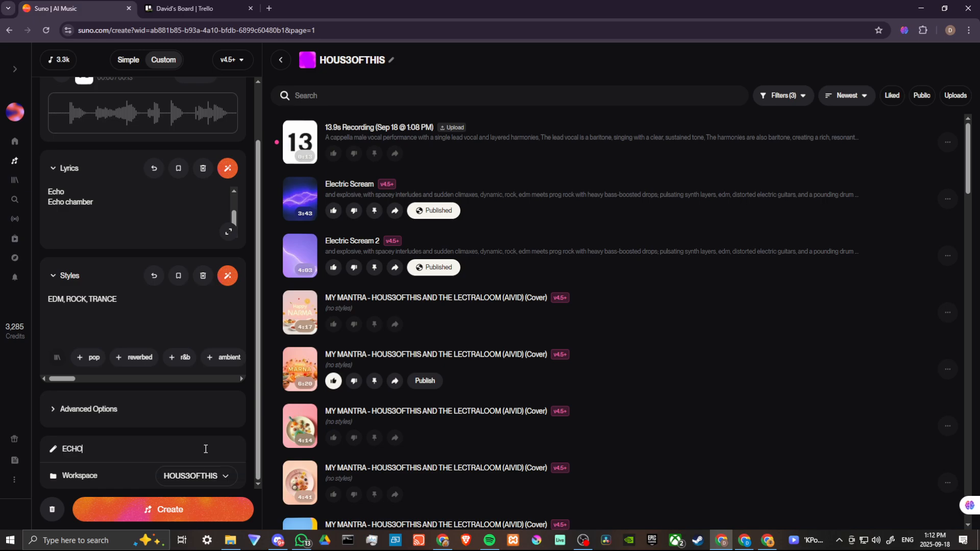
pyautogui.write(' CHAMBER 918')
# Expand the cover's advanced options and set the vocal gender to Male.
pyautogui.scroll(2, 136, 234)
pyautogui.scroll(-2, 159, 318)
pyautogui.click(130, 411)
pyautogui.scroll(-4, 209, 391)
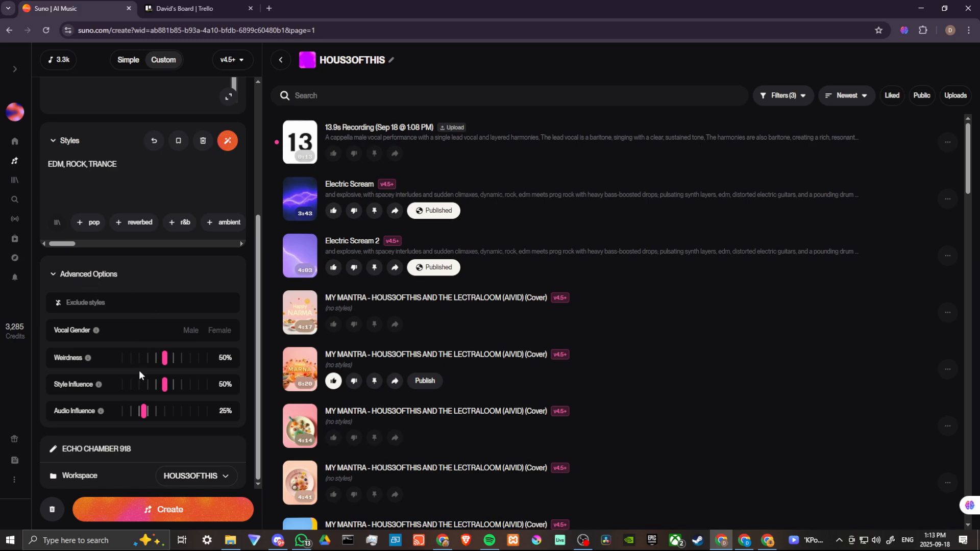
pyautogui.click(190, 333)
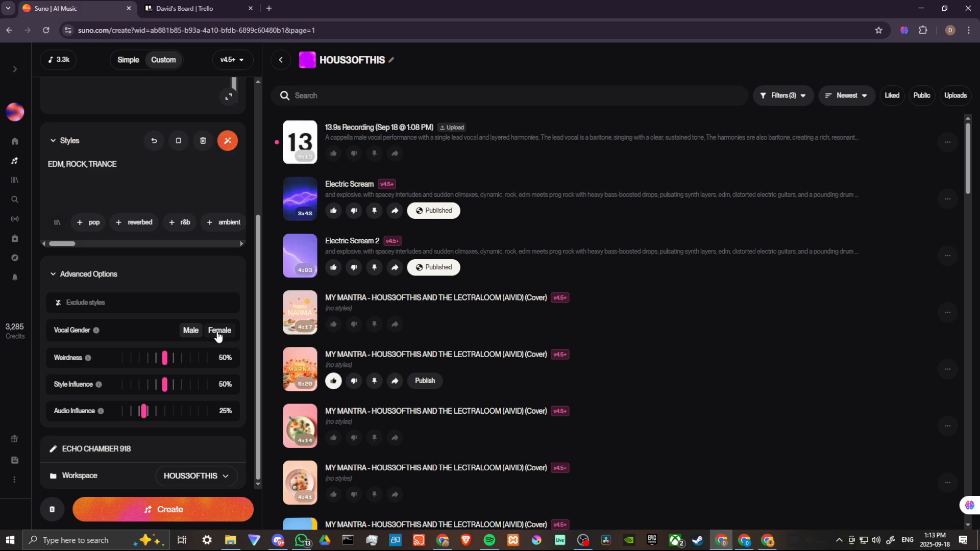
# Try the cover's Audio Influence at 30% and 100%, and settle on 65%.
pyautogui.moveTo(142, 412)
pyautogui.moveTo(144, 413)
pyautogui.mouseDown()
pyautogui.moveTo(197, 412)
pyautogui.moveTo(147, 415)
pyautogui.mouseUp()
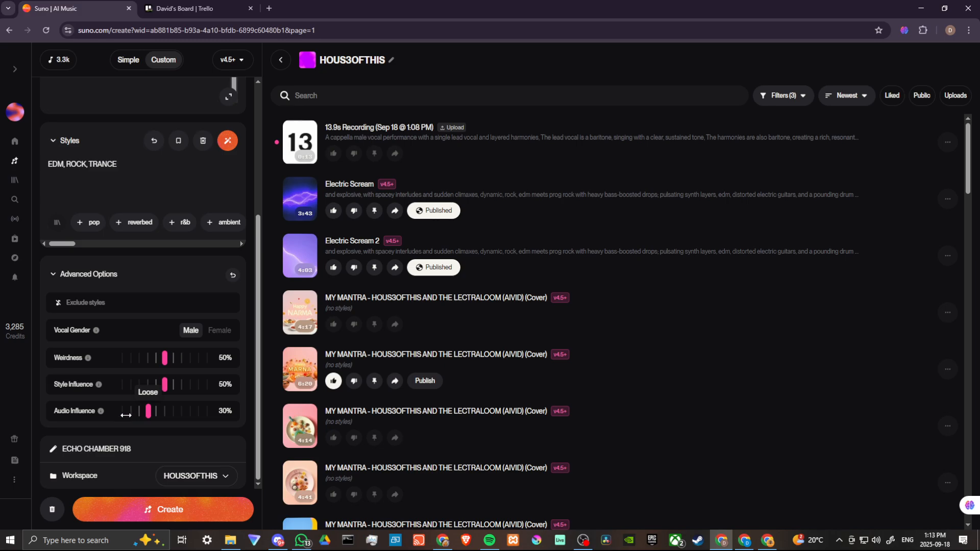
pyautogui.moveTo(149, 411); pyautogui.dragTo(208, 411)
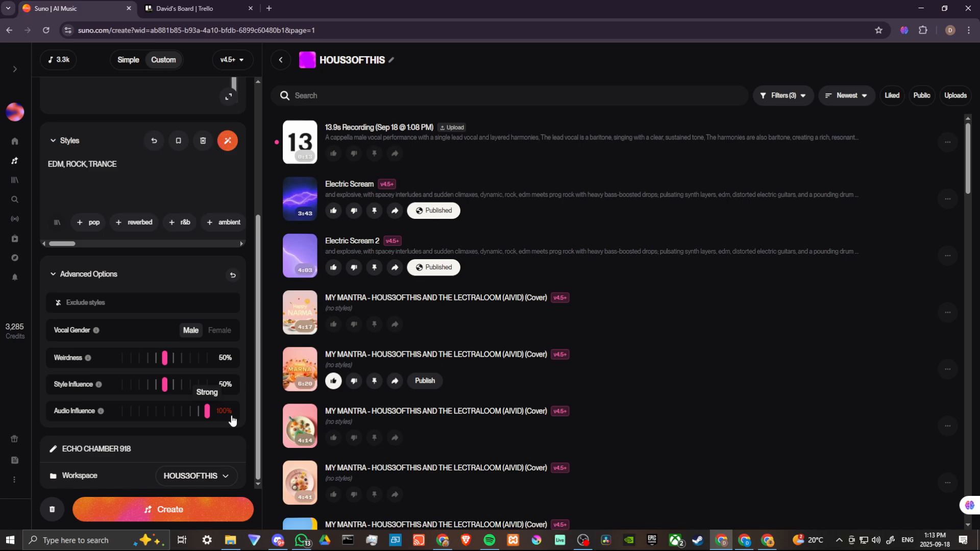
pyautogui.moveTo(209, 411); pyautogui.dragTo(178, 410)
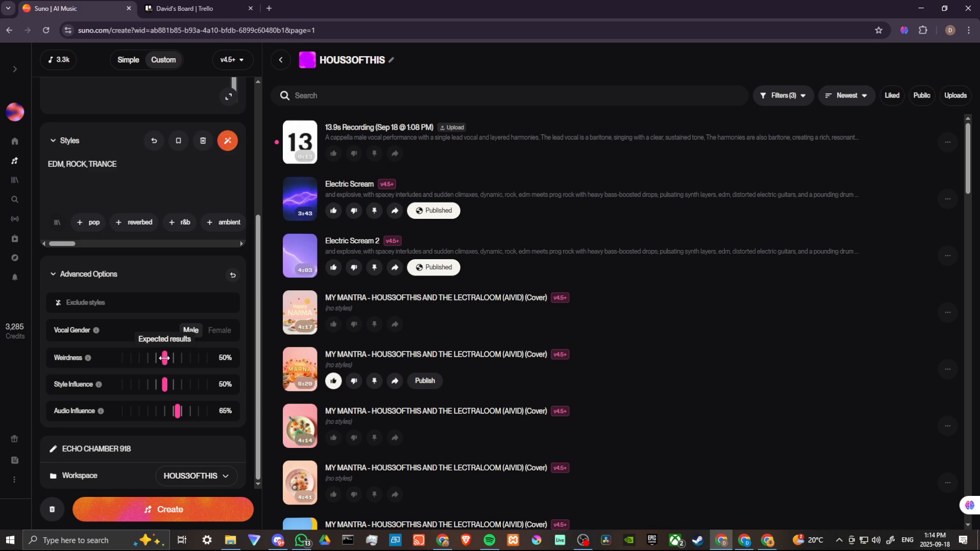
# Set the cover's Style Influence to 75%.
pyautogui.moveTo(103, 386)
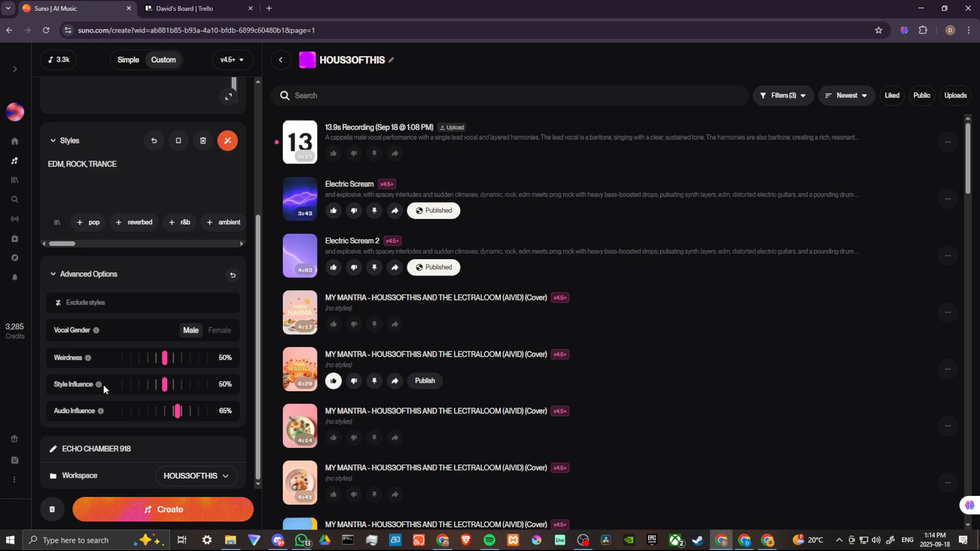
pyautogui.moveTo(164, 386)
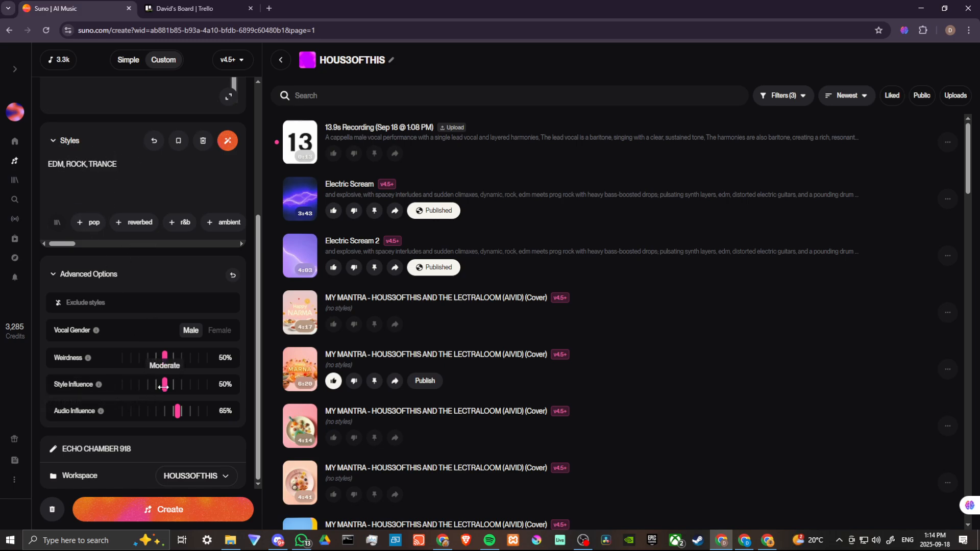
pyautogui.moveTo(163, 386); pyautogui.dragTo(185, 387)
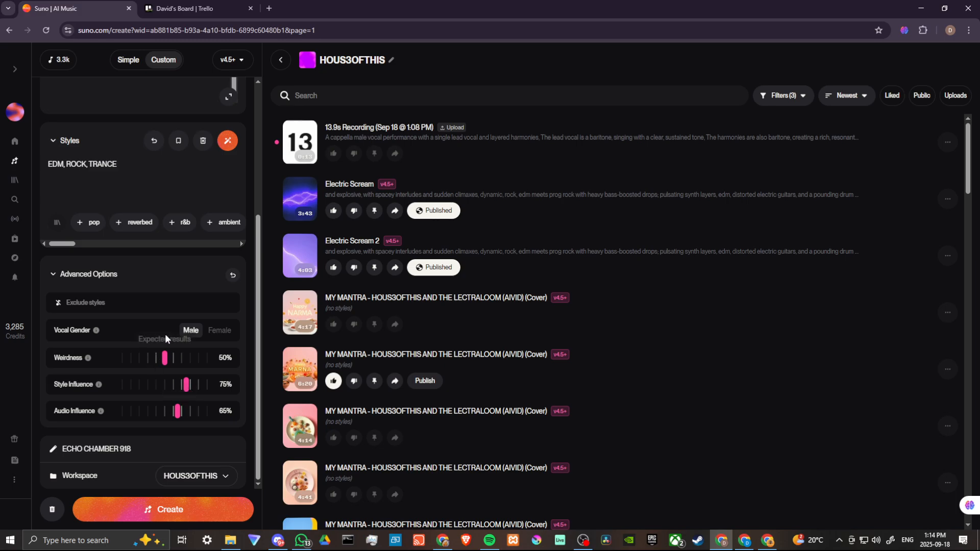
# Check the cover's settings once more and generate the ECHO CHAMBER 918 cover in the HOUS3OFTHIS workspace.
pyautogui.scroll(2, 182, 302)
pyautogui.scroll(3, 183, 302)
pyautogui.scroll(-5, 105, 239)
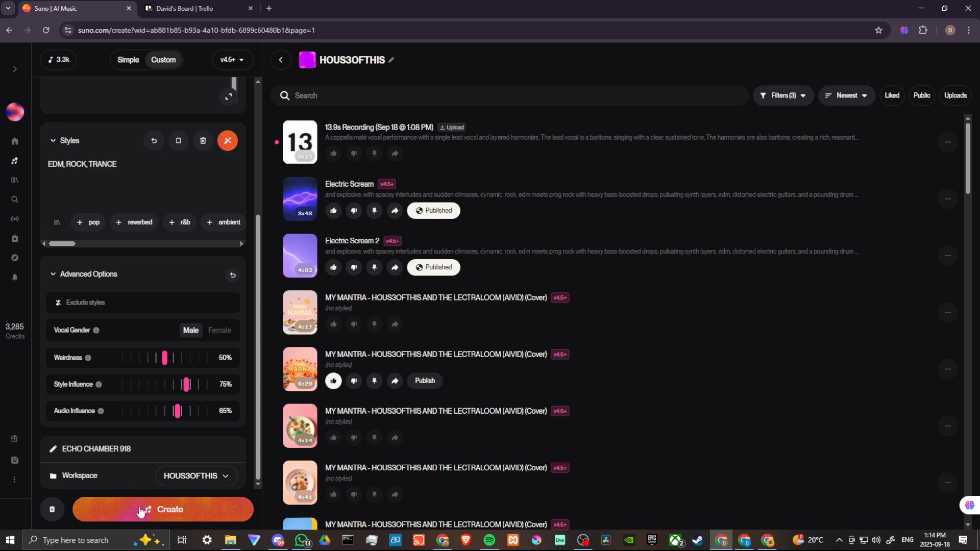
pyautogui.click(190, 511)
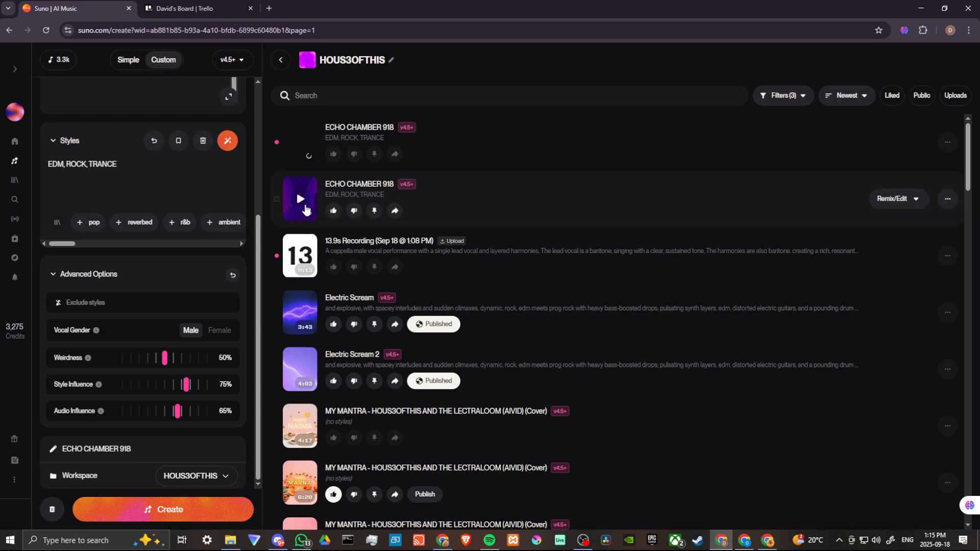
# Listen to the first listed ECHO CHAMBER 918 version and pause it after about 15 seconds.
pyautogui.click(301, 142)
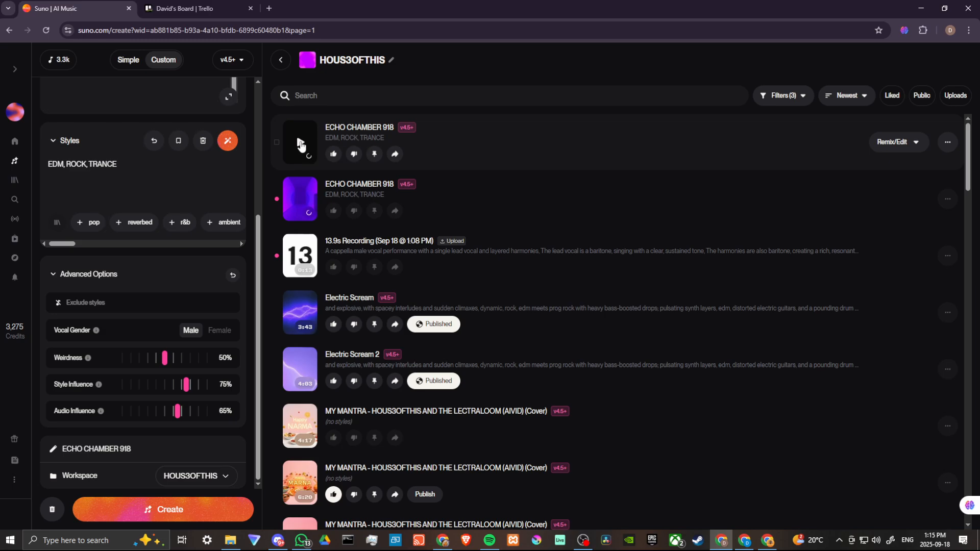
pyautogui.click(301, 143)
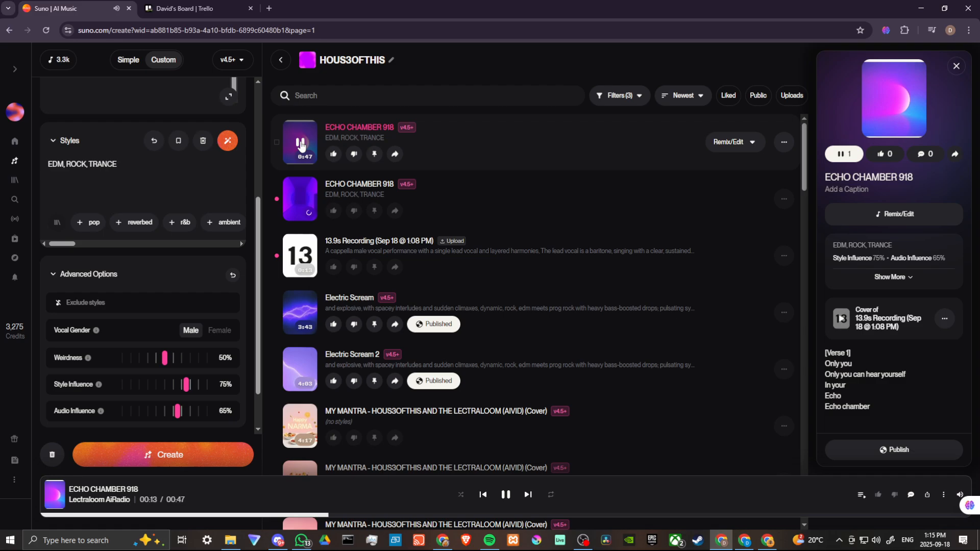
pyautogui.click(301, 145)
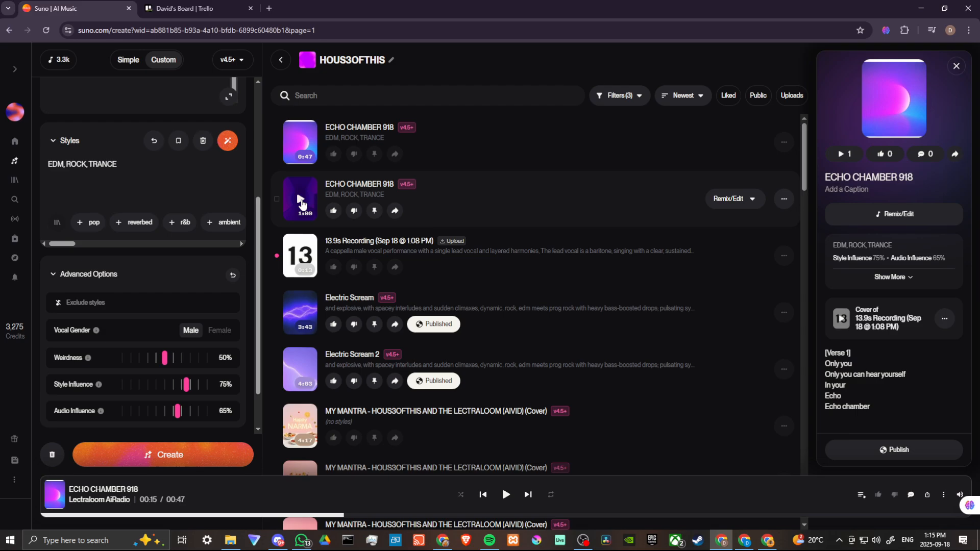
# Reread the cover's lyrics from the Verse 1 heading down to the last line.
pyautogui.scroll(3, 140, 158)
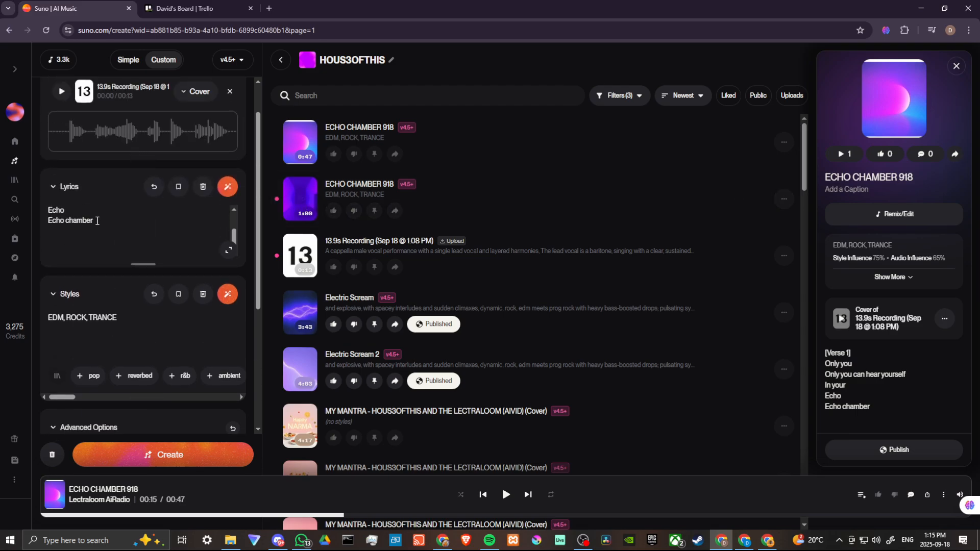
pyautogui.scroll(3, 97, 220)
pyautogui.scroll(-3, 127, 230)
pyautogui.scroll(3, 149, 236)
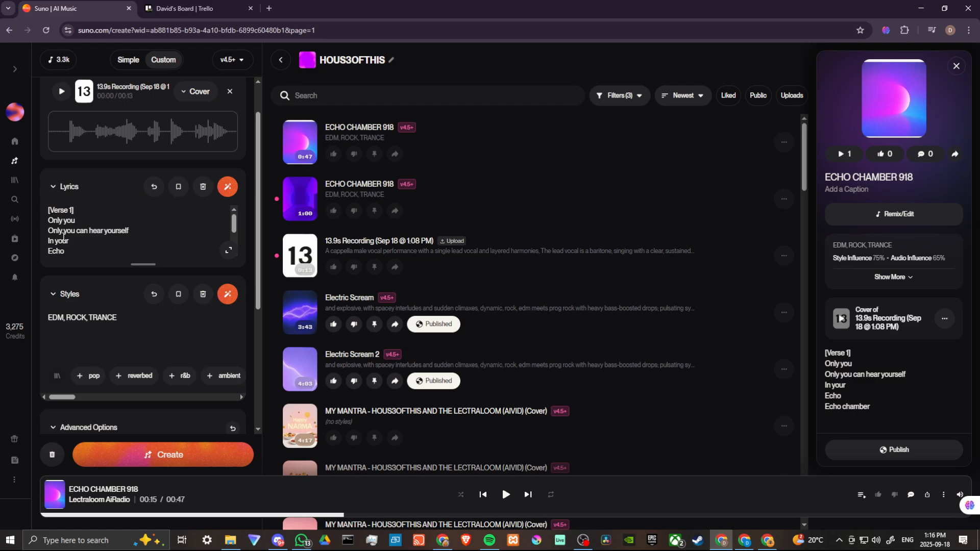
pyautogui.scroll(-3, 63, 238)
pyautogui.scroll(3, 58, 220)
pyautogui.scroll(-2, 80, 217)
pyautogui.scroll(2, 67, 215)
pyautogui.scroll(-2, 74, 219)
pyautogui.scroll(2, 74, 219)
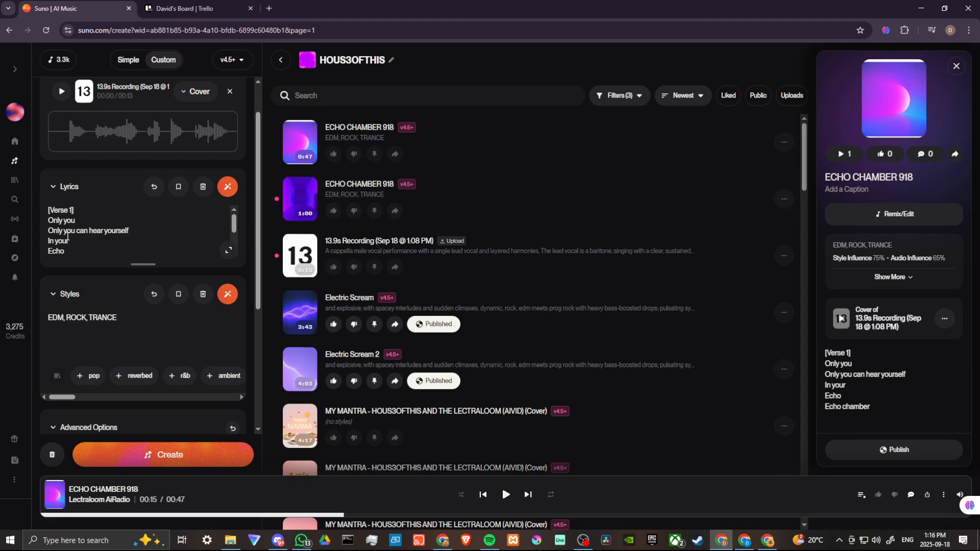
# Listen to the second listed ECHO CHAMBER 918 version, pause it after about 44 seconds, and return to the cover's advanced options.
pyautogui.click(301, 200)
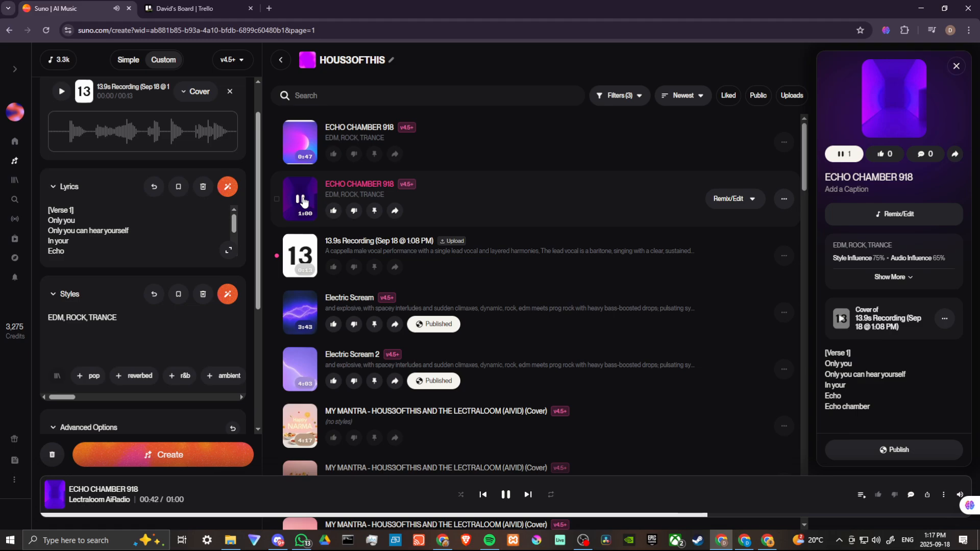
pyautogui.click(303, 200)
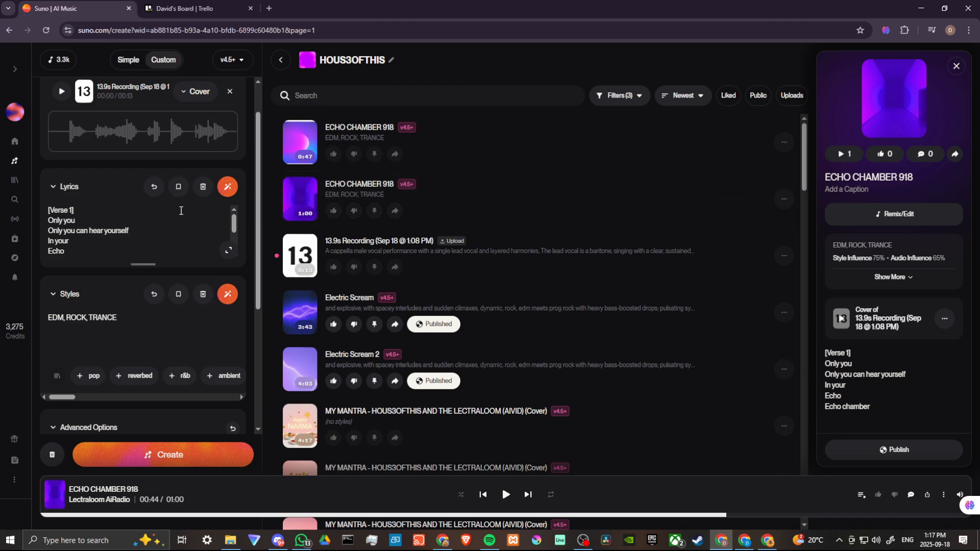
pyautogui.scroll(-4, 197, 288)
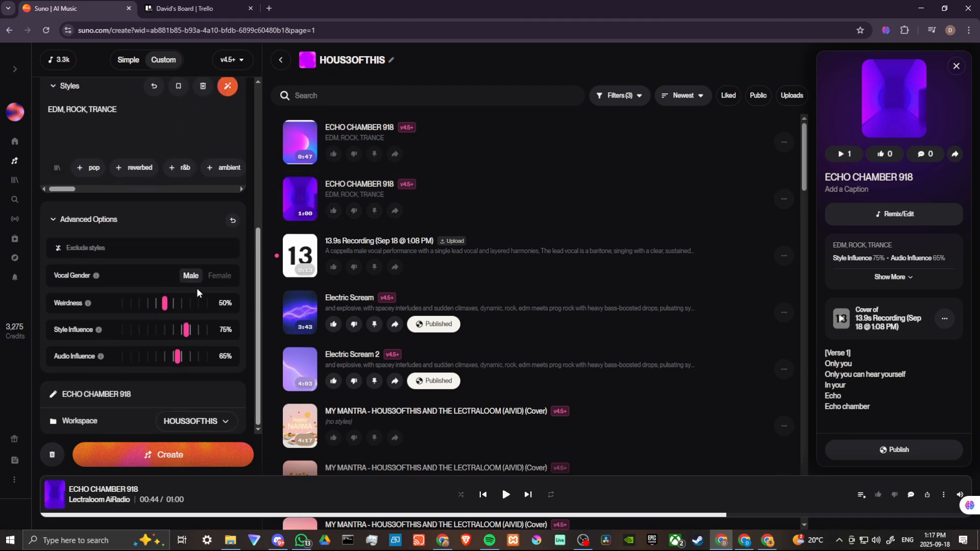
# Clear the custom song form and, in Simple mode, enter the song description "A COMMERCIAL FOR A SOAP PRODUCT".
pyautogui.click(51, 456)
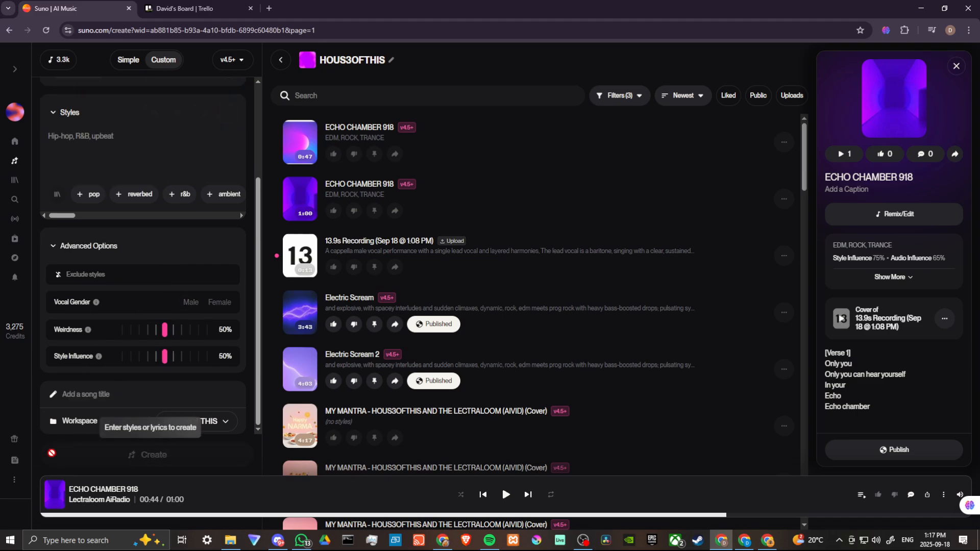
pyautogui.scroll(3, 139, 391)
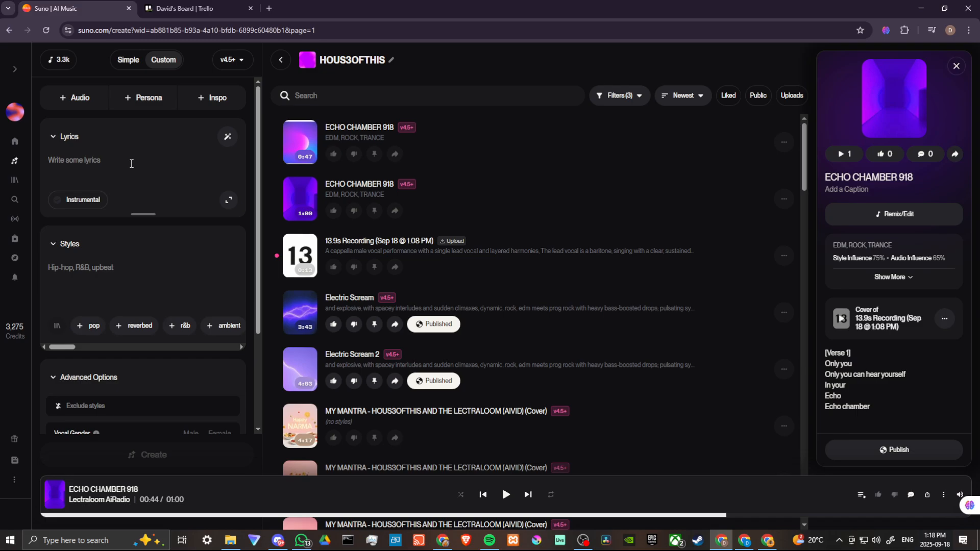
pyautogui.click(128, 60)
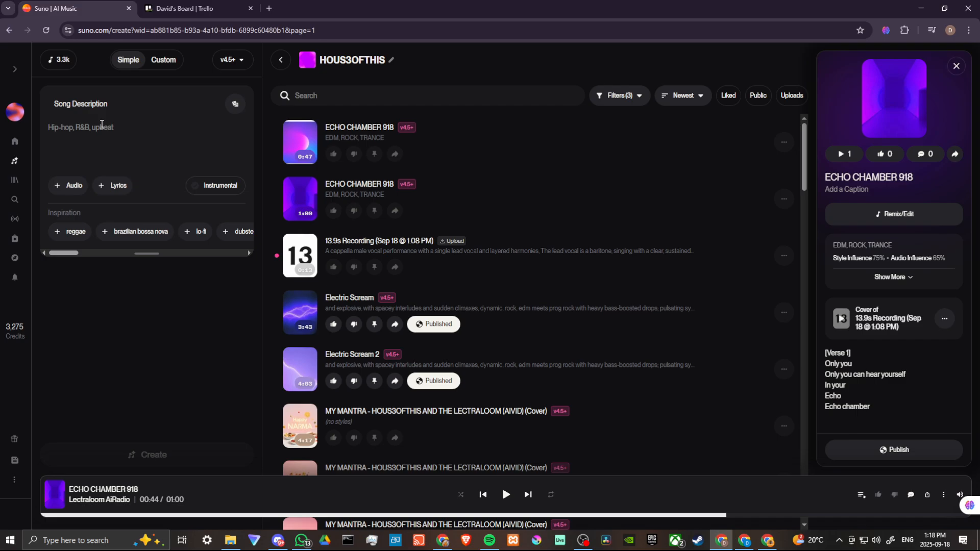
pyautogui.click(101, 124)
pyautogui.write('A')
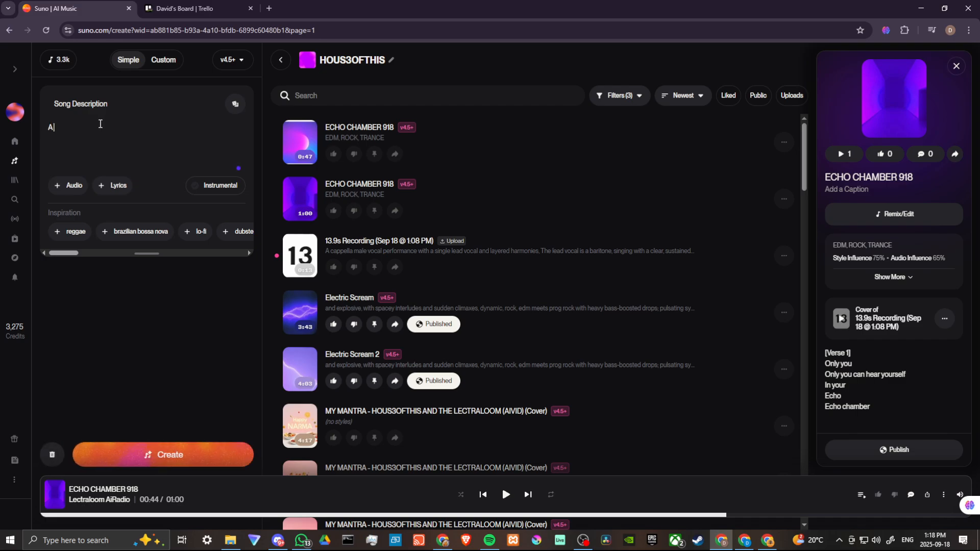
pyautogui.write(' COMMERCIAL FOR A SOAP PRODUCT')
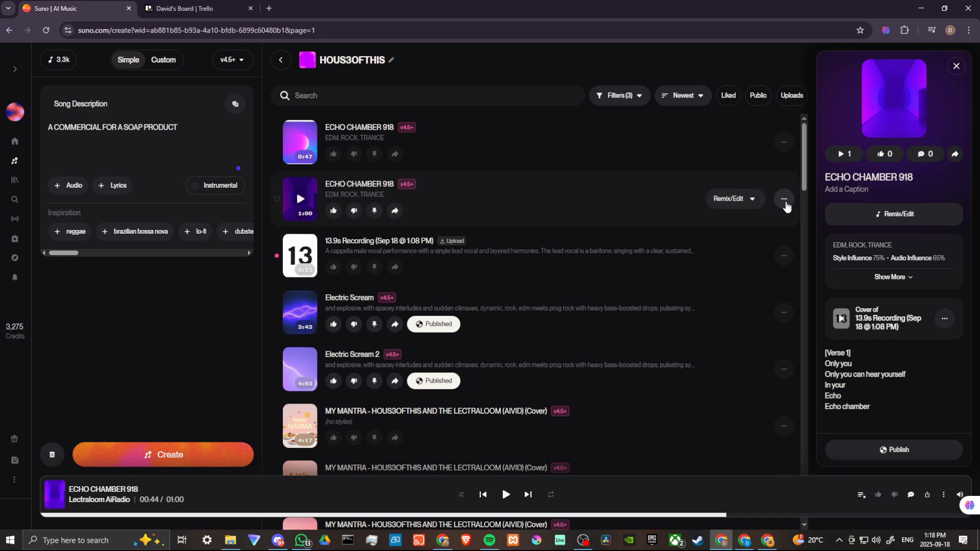
# Publish the second listed ECHO CHAMBER 918 version with its default title, image and options.
pyautogui.click(784, 200)
pyautogui.moveTo(754, 233)
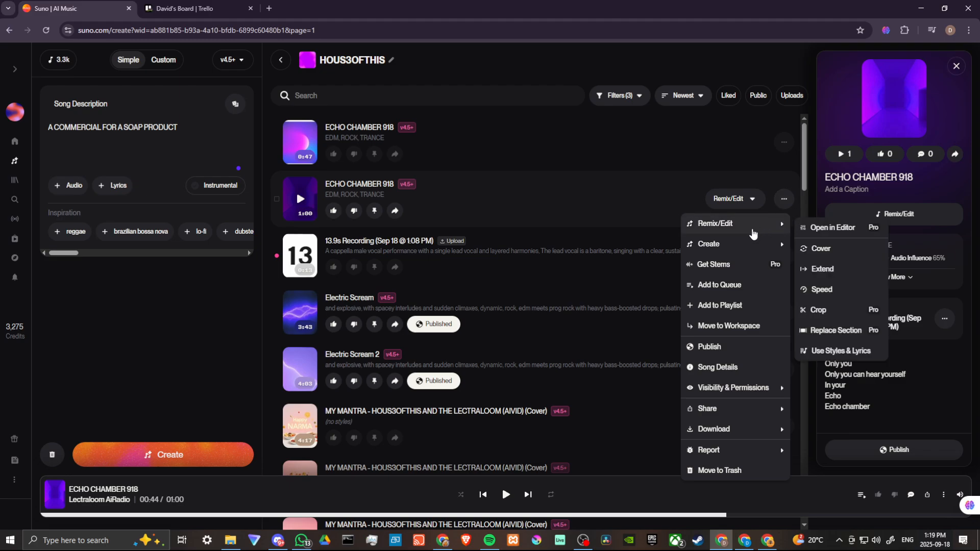
pyautogui.moveTo(705, 427)
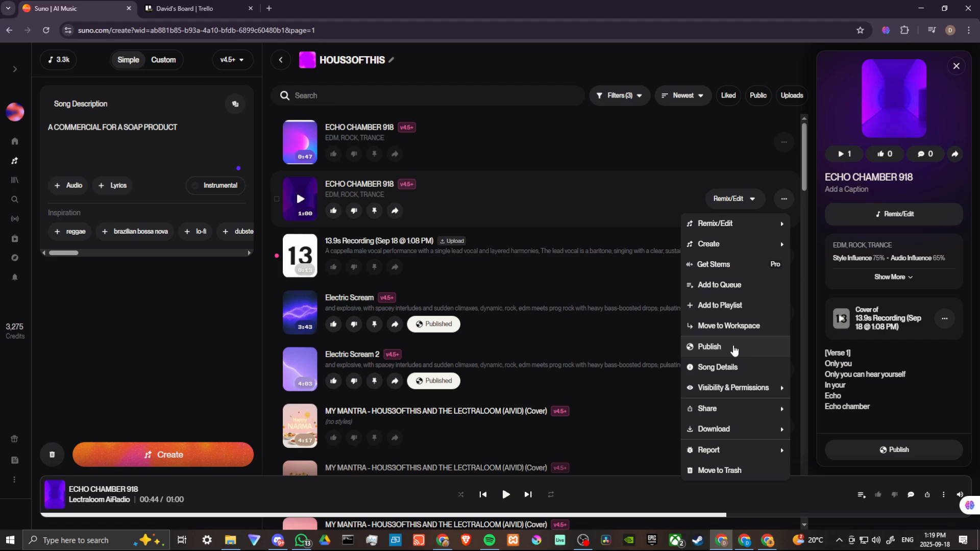
pyautogui.click(734, 349)
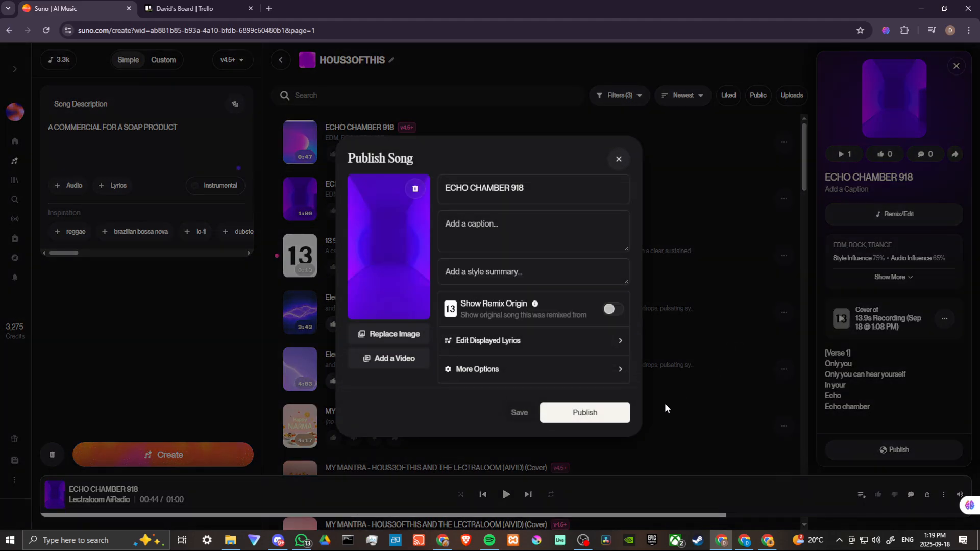
pyautogui.click(567, 412)
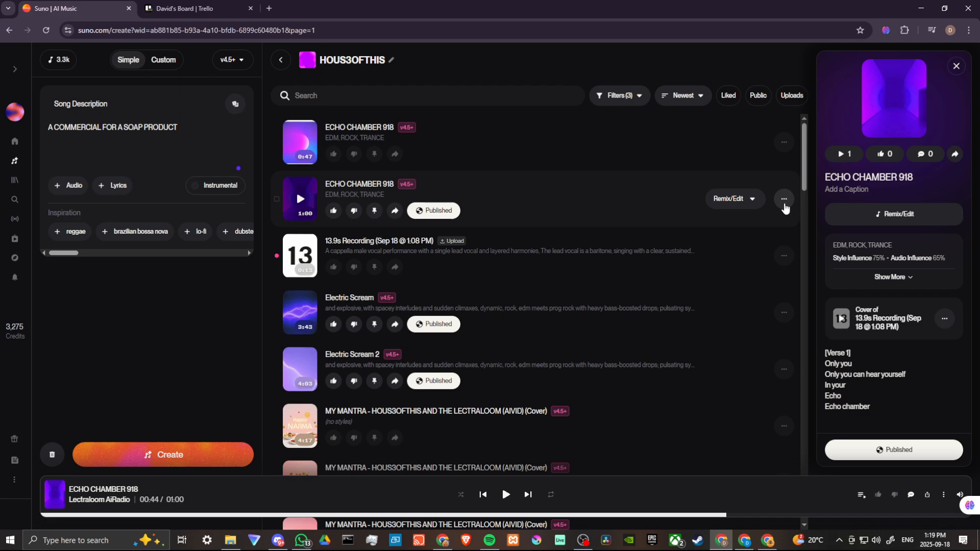
# Copy the share link of the published ECHO CHAMBER 918 version.
pyautogui.click(784, 199)
pyautogui.moveTo(715, 407)
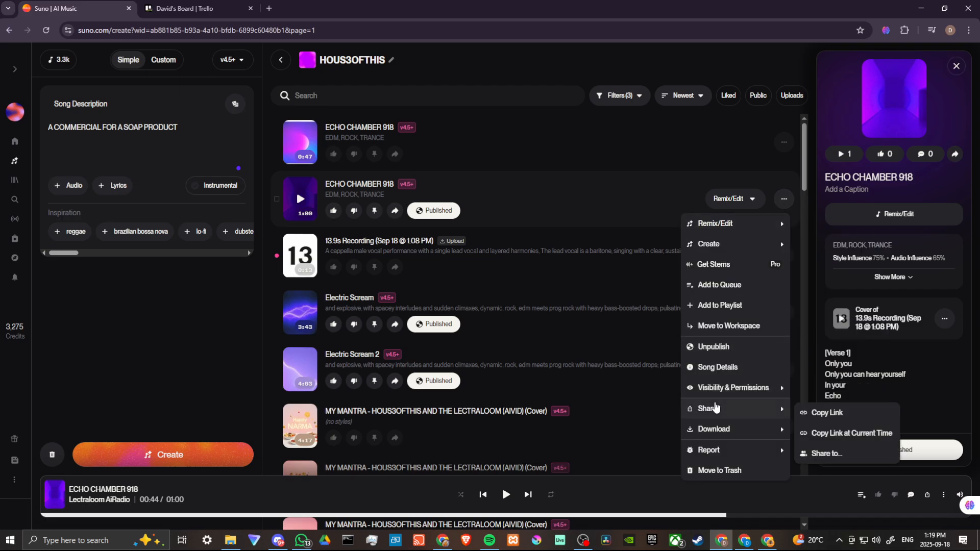
pyautogui.click(825, 413)
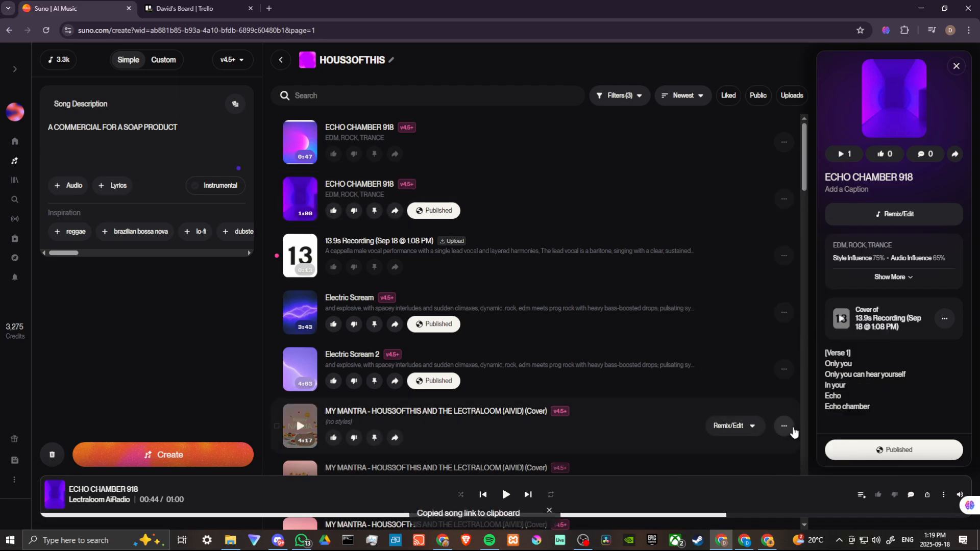
# Switch to Discord and post the copied song link in the general channel of SKILLCRAFT CENTRAL.
pyautogui.click(278, 542)
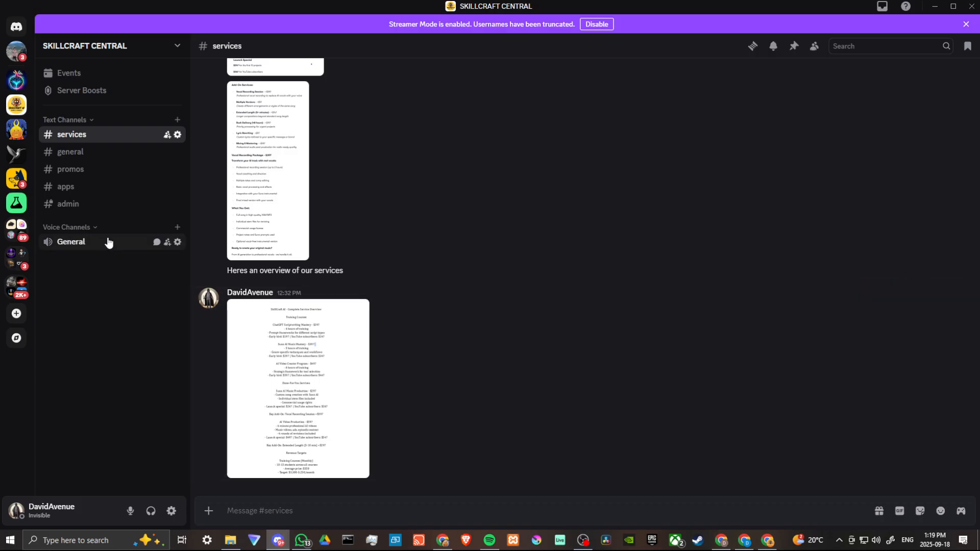
pyautogui.click(77, 152)
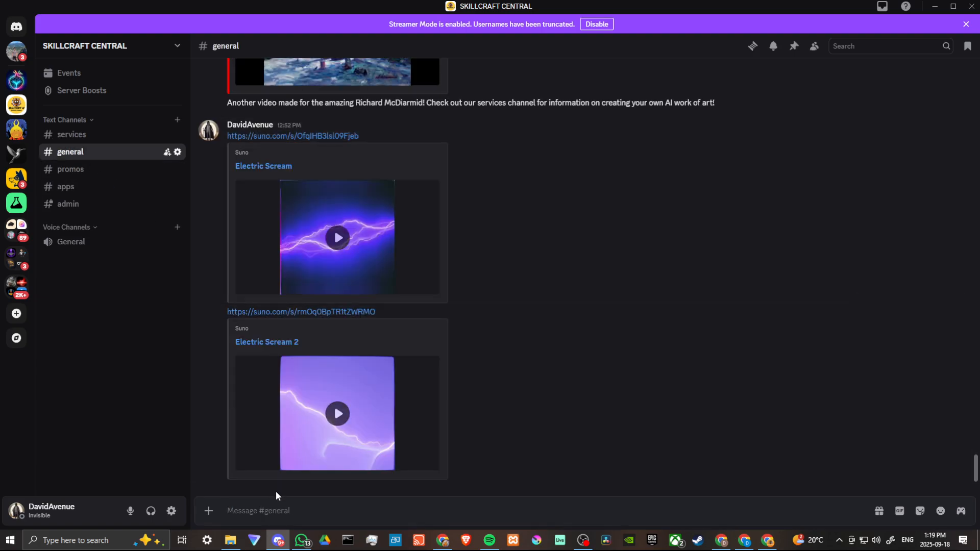
pyautogui.click(268, 511)
pyautogui.hotkey('ctrl', 'v')
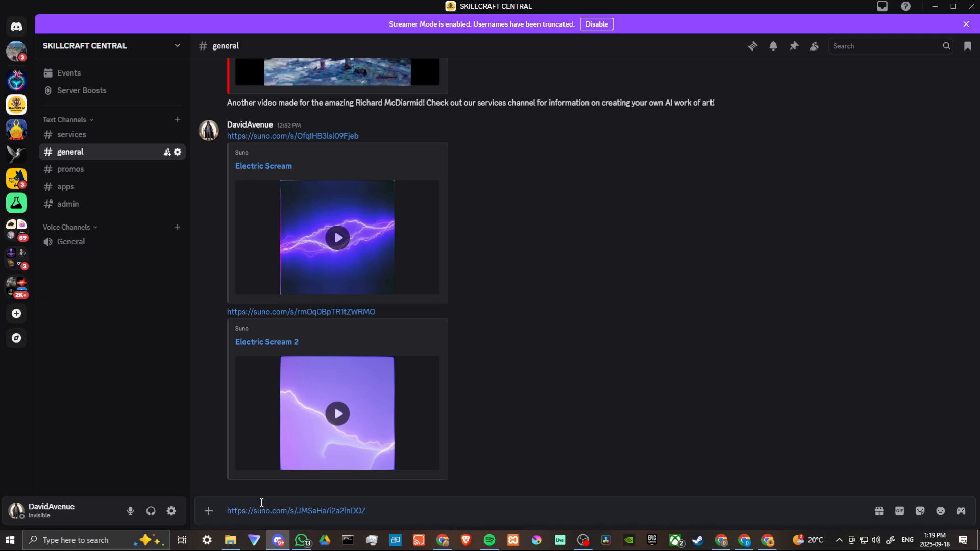
pyautogui.press('Return')
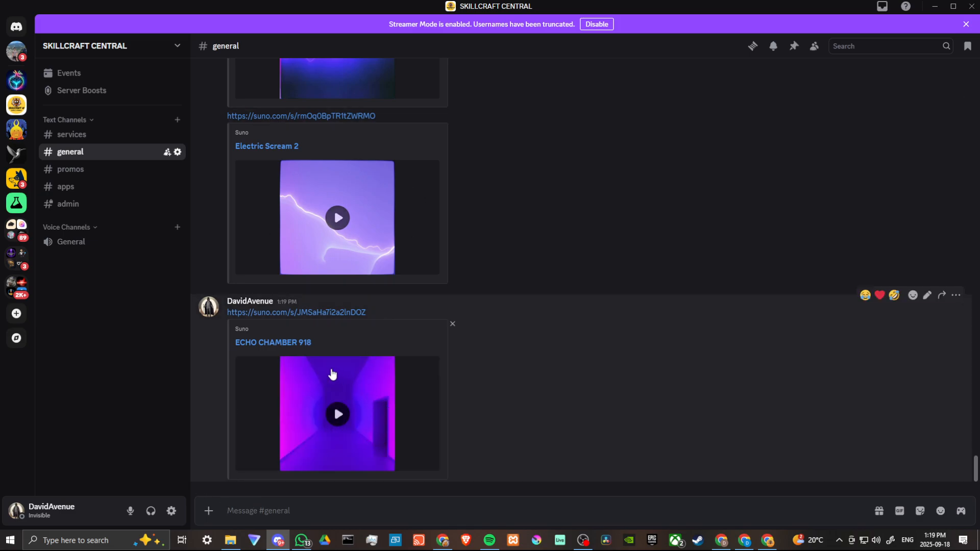
# Look over the songs shared in the general channel, and open the latest service overview image in the services channel.
pyautogui.scroll(1, 349, 364)
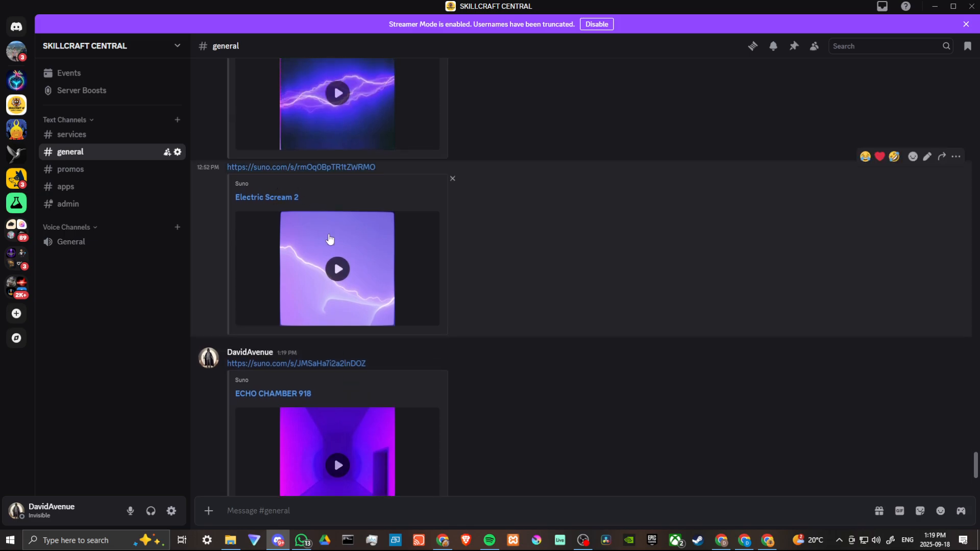
pyautogui.scroll(-1, 332, 250)
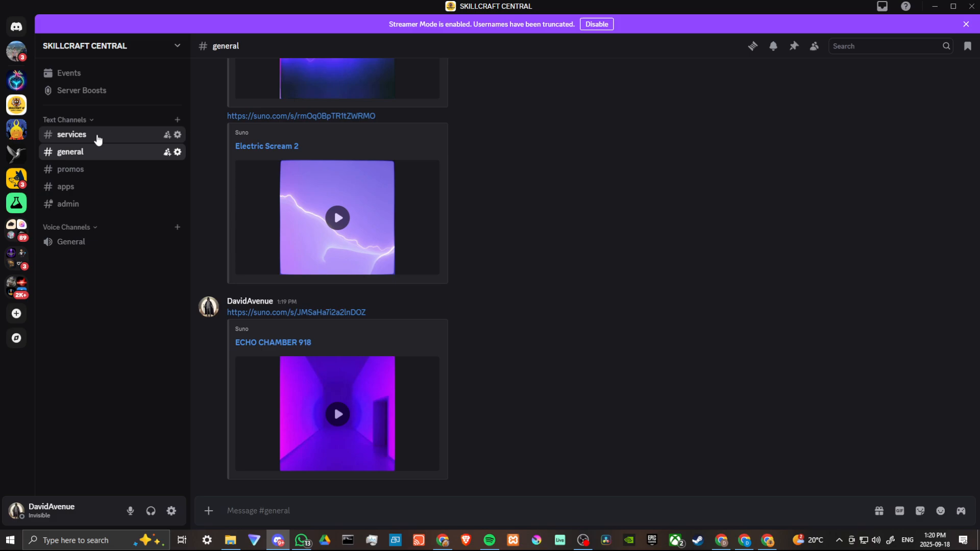
pyautogui.click(67, 134)
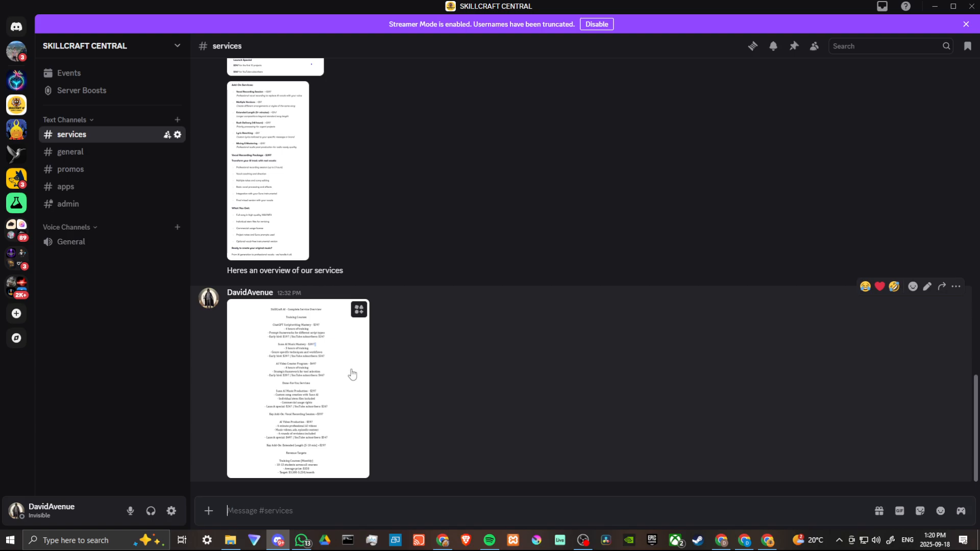
pyautogui.click(353, 375)
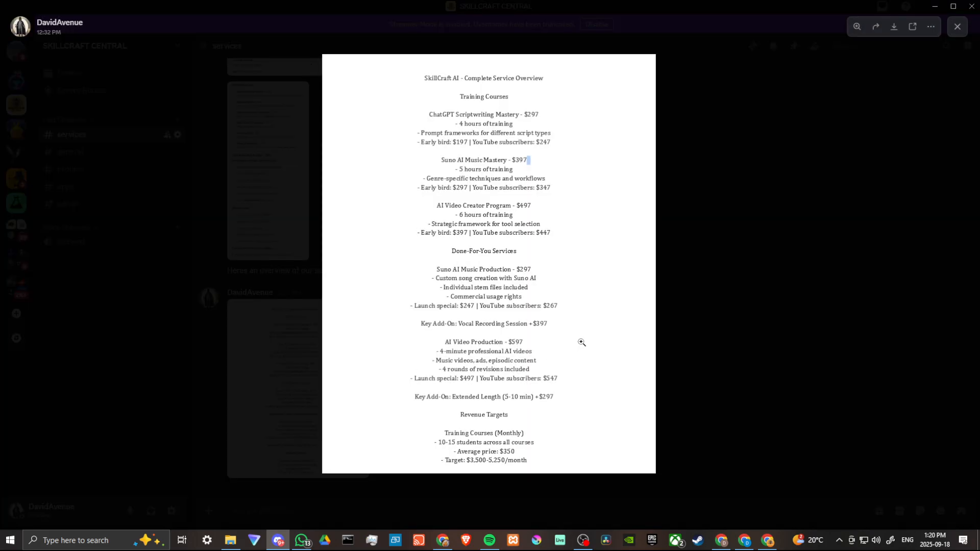